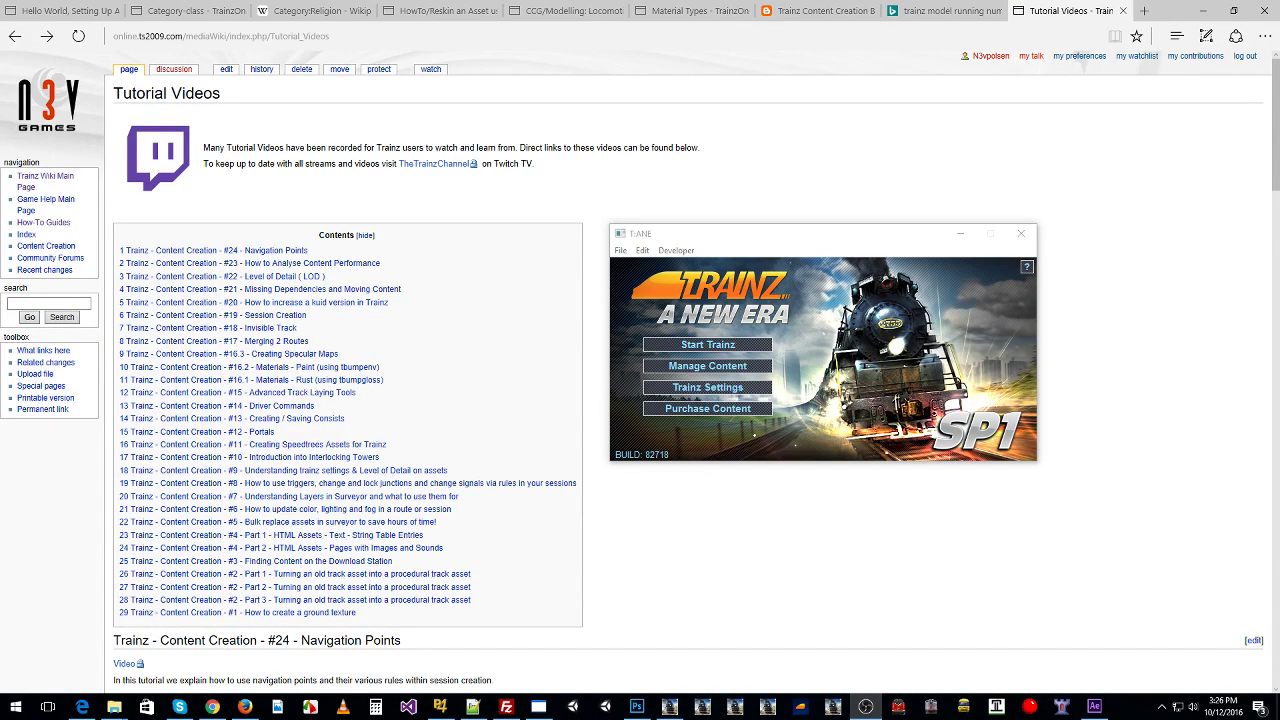
mouse_move(811, 238)
left_mouse_down()
mouse_move(823, 229)
mouse_move(812, 232)
left_mouse_up()
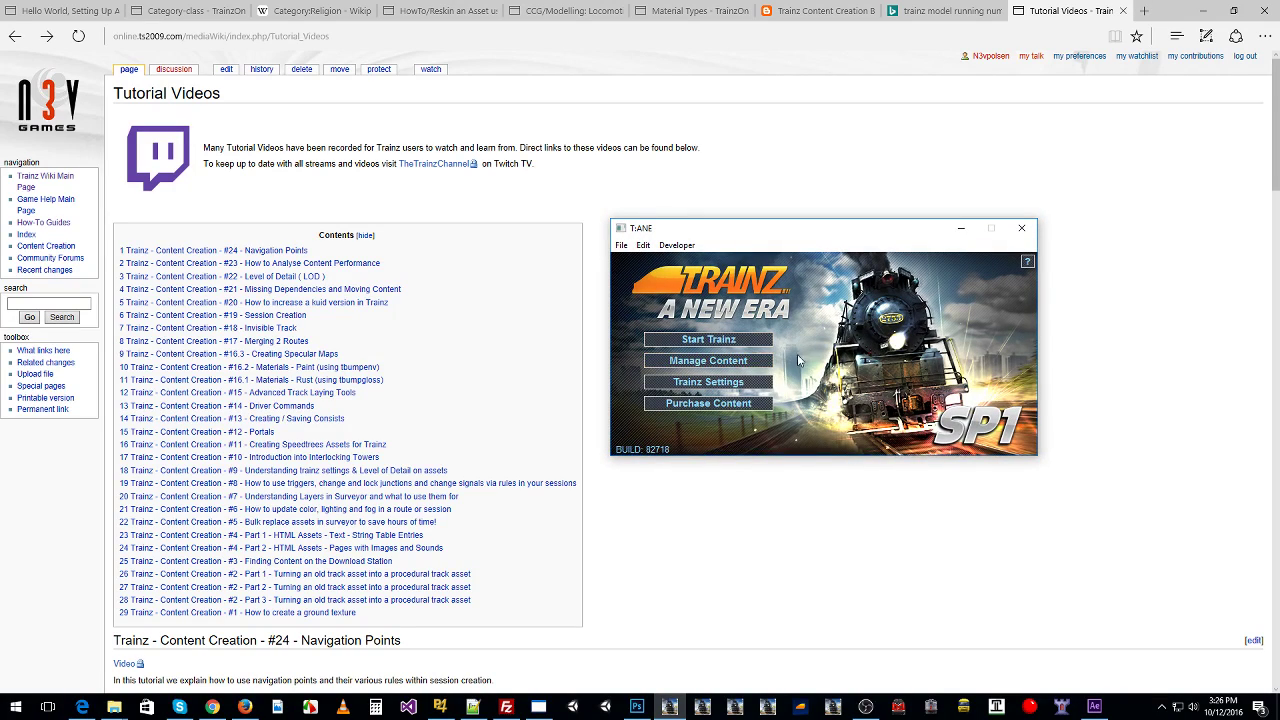
left_click(738, 371)
left_click_drag(593, 60, 559, 57)
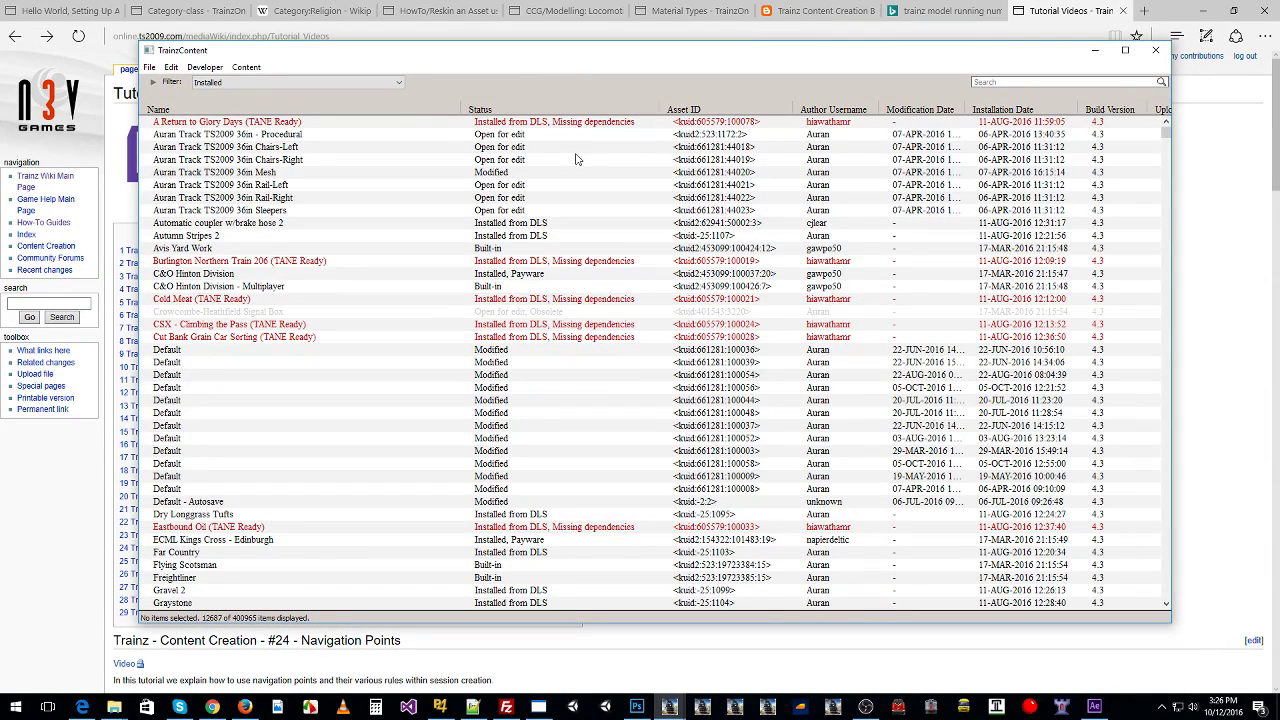
left_click_drag(444, 63, 482, 75)
left_click(1134, 63)
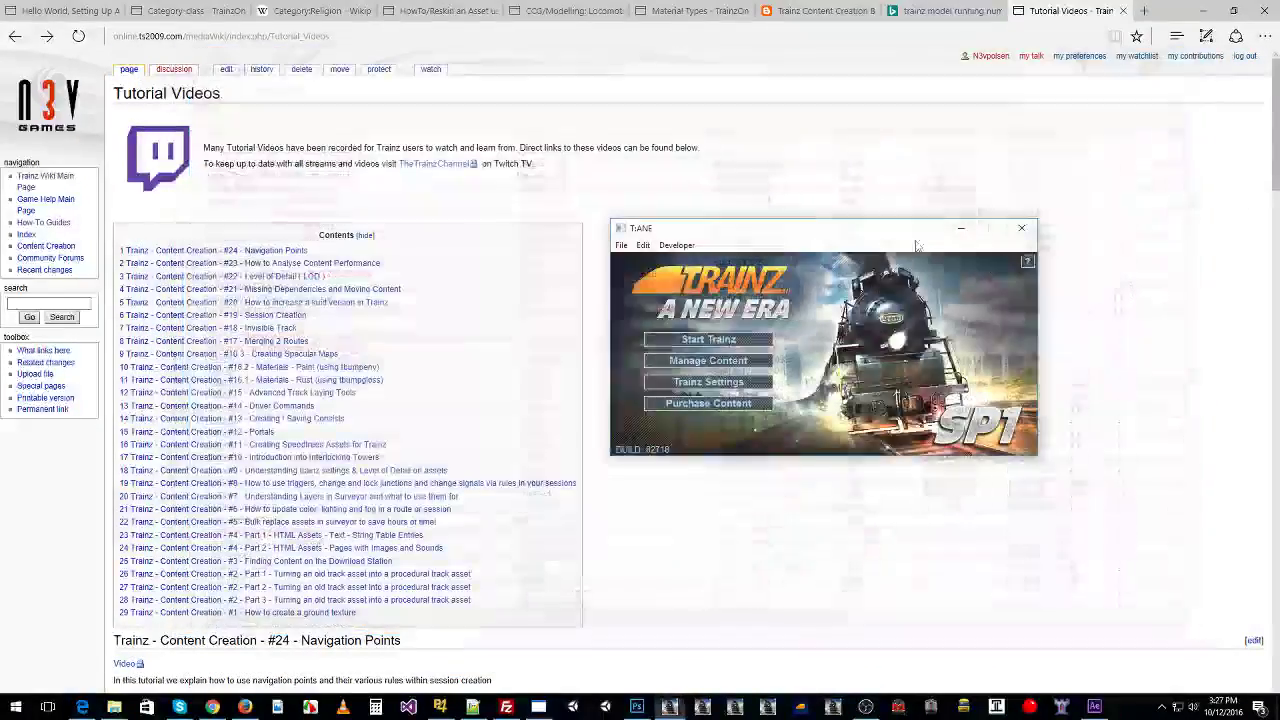
Step: Open the content manager from the launcher and search the installed assets for "tree"
left_click_drag(763, 229, 762, 217)
left_click(711, 349)
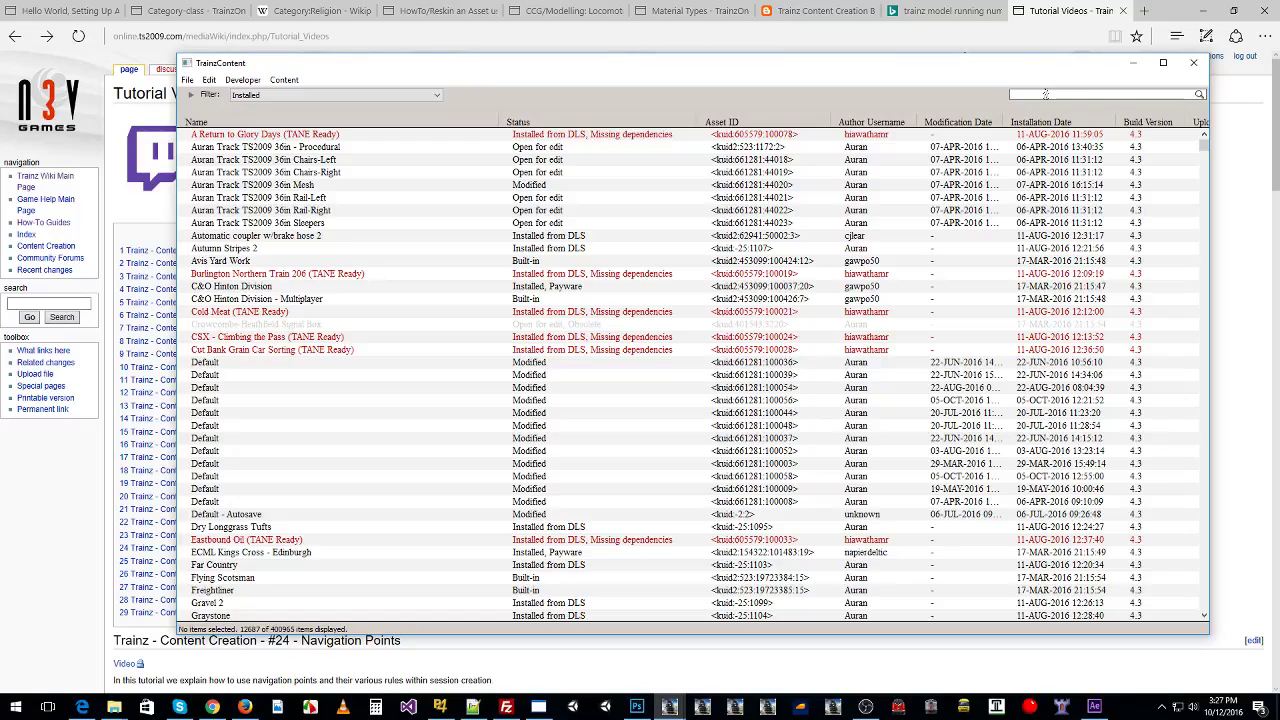
type("ree")
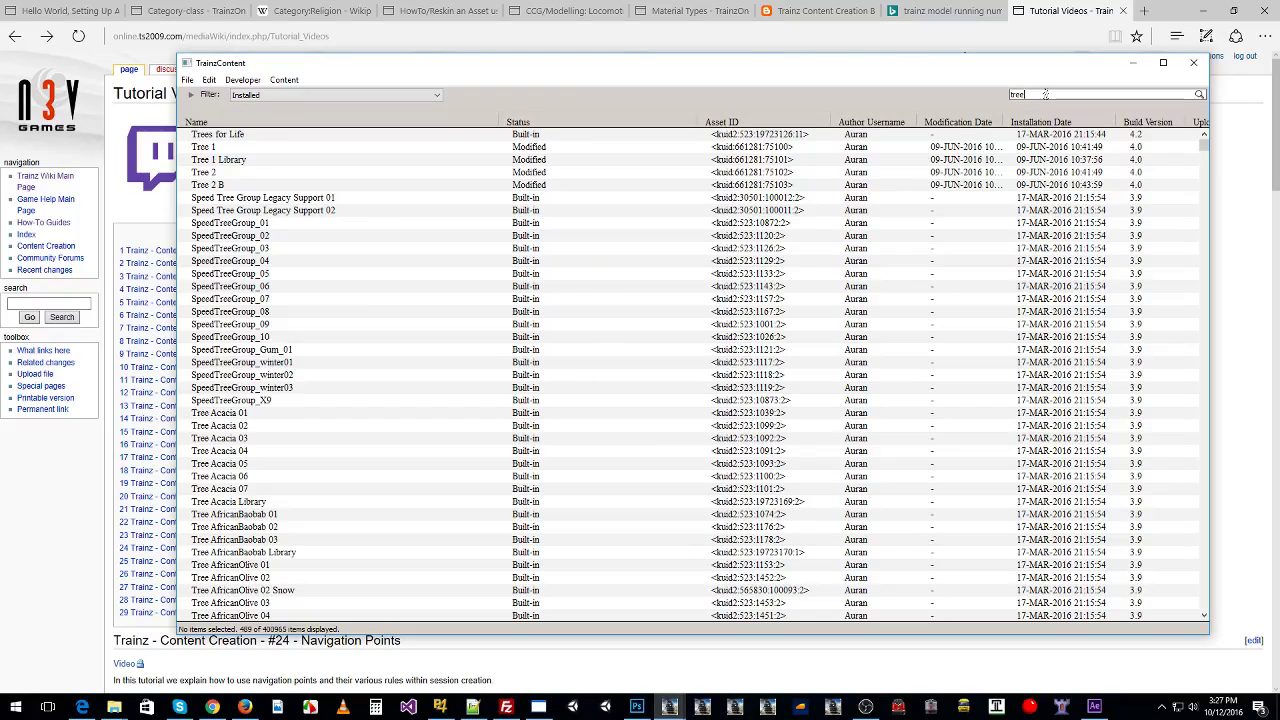
Step: Select the assets SpeedTreeGroup_01 through SpeedTreeGroup_10, Tree Acacia 02, Tree AmericanBoxwood Library and Tree Bamboo 02 together
left_click(276, 224)
left_click(267, 339, "shift")
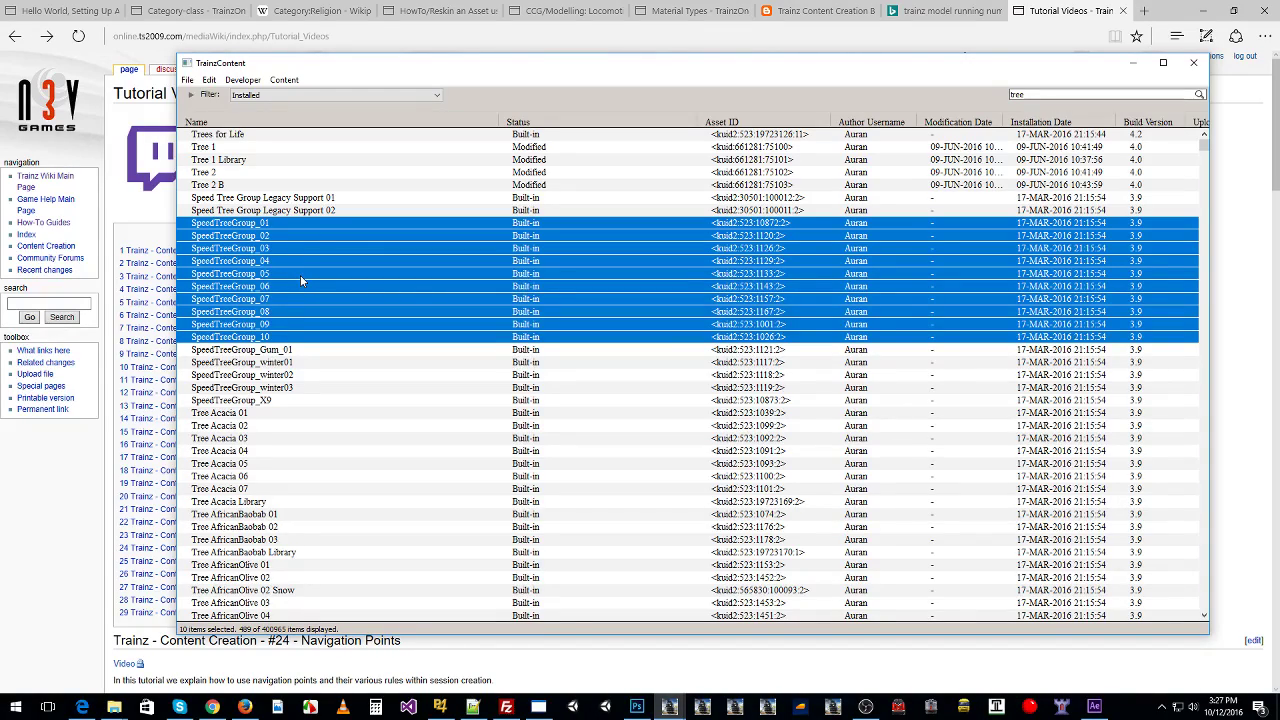
scroll(300, 275, "down", 10)
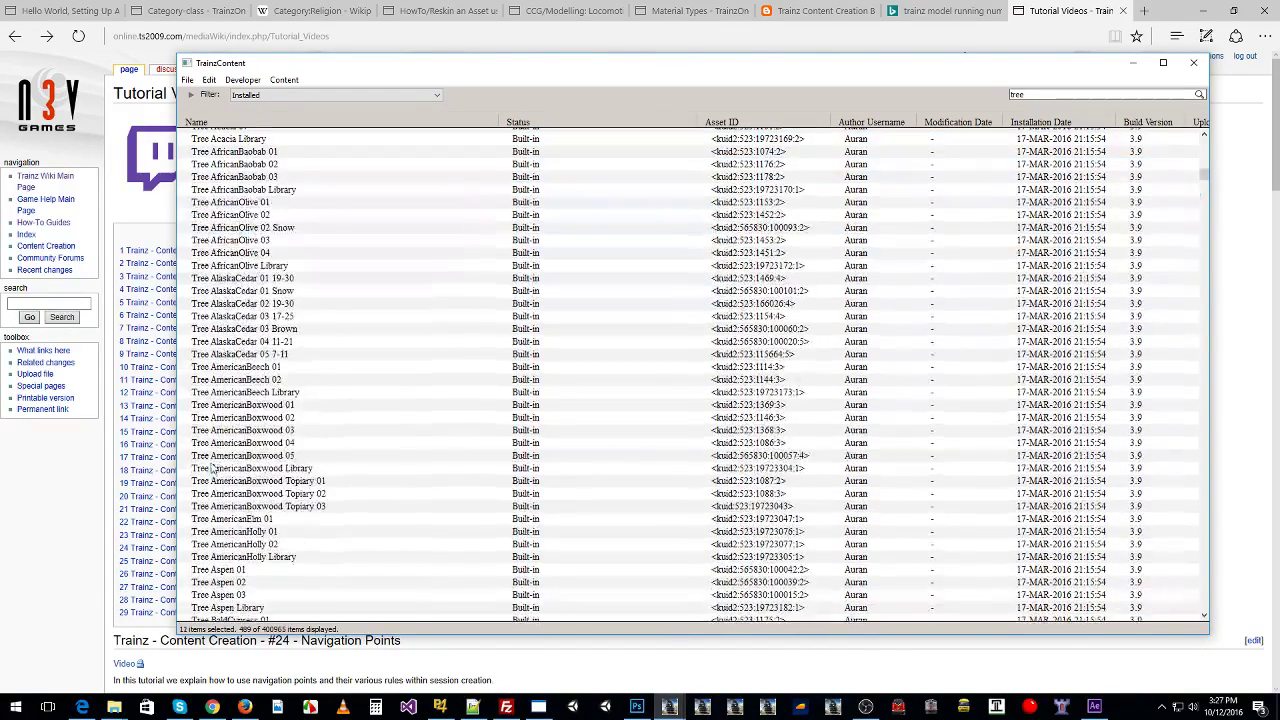
left_click(212, 468, "ctrl")
scroll(324, 459, "down", 6)
left_click(279, 459, "ctrl")
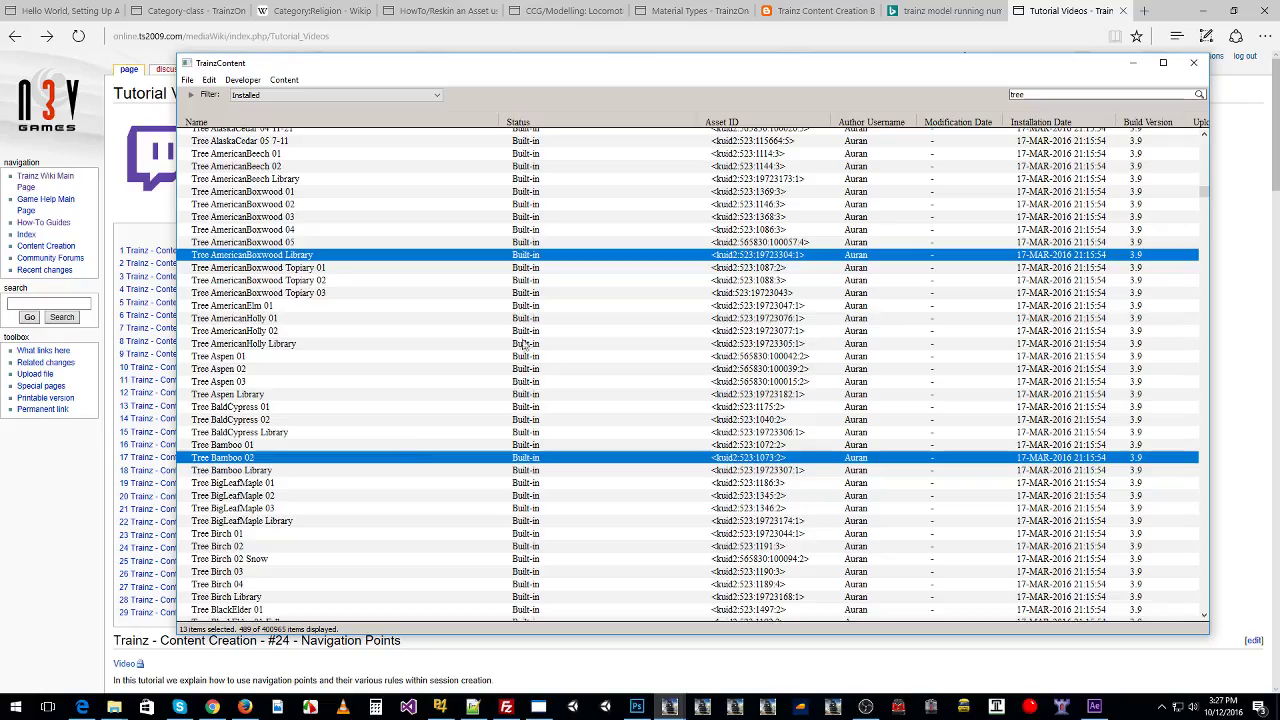
scroll(460, 315, "up", 4)
scroll(455, 310, "up", 12)
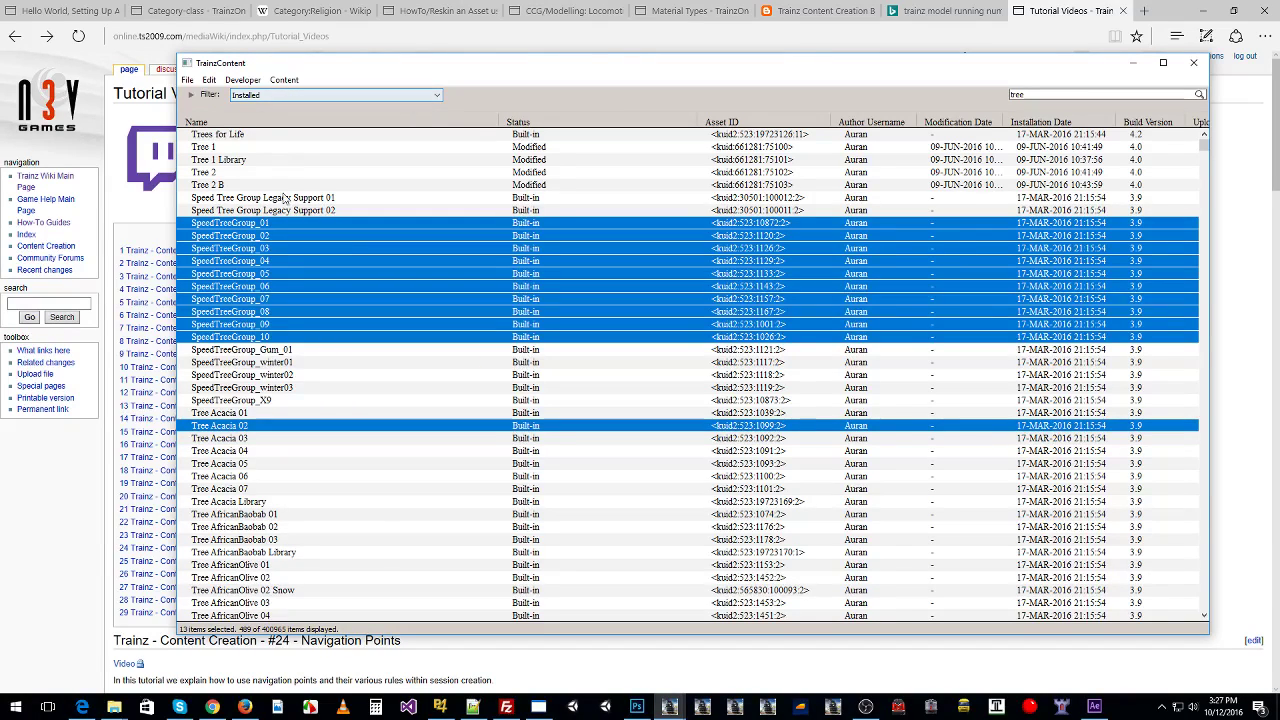
Step: Add the selected tree assets to a new picklist named "Trees #1"
right_click(285, 231)
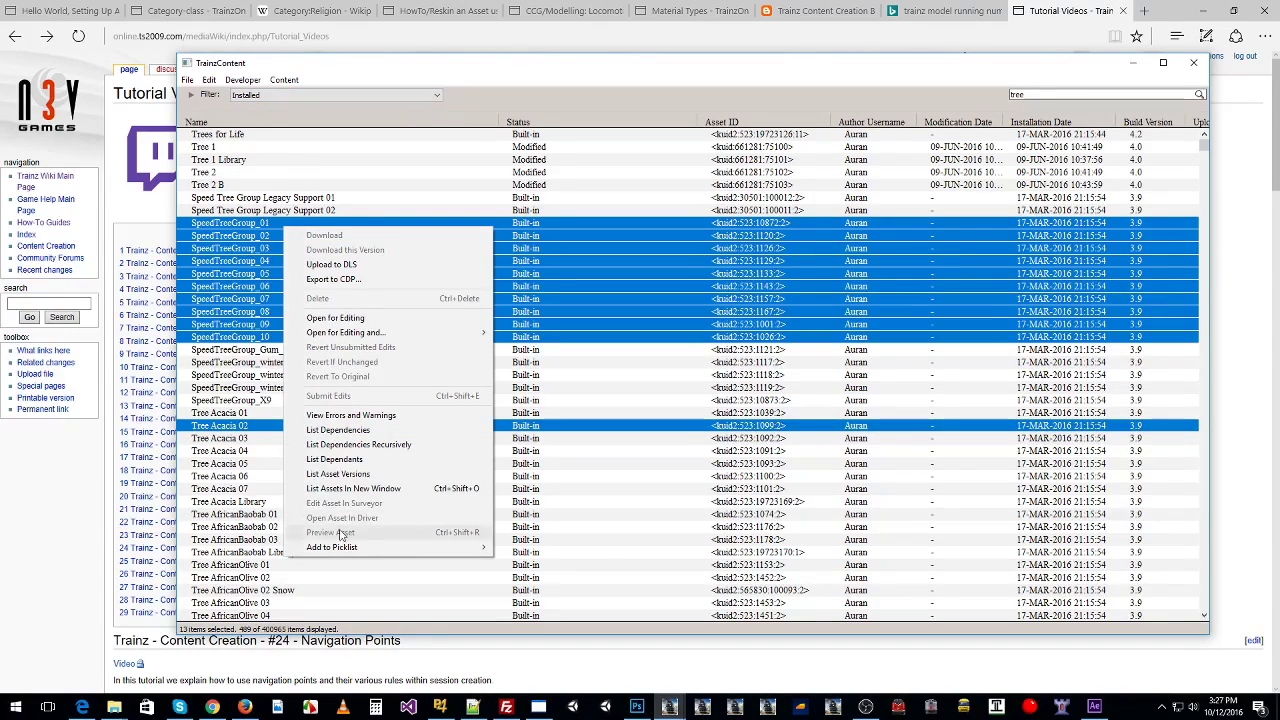
mouse_move(340, 548)
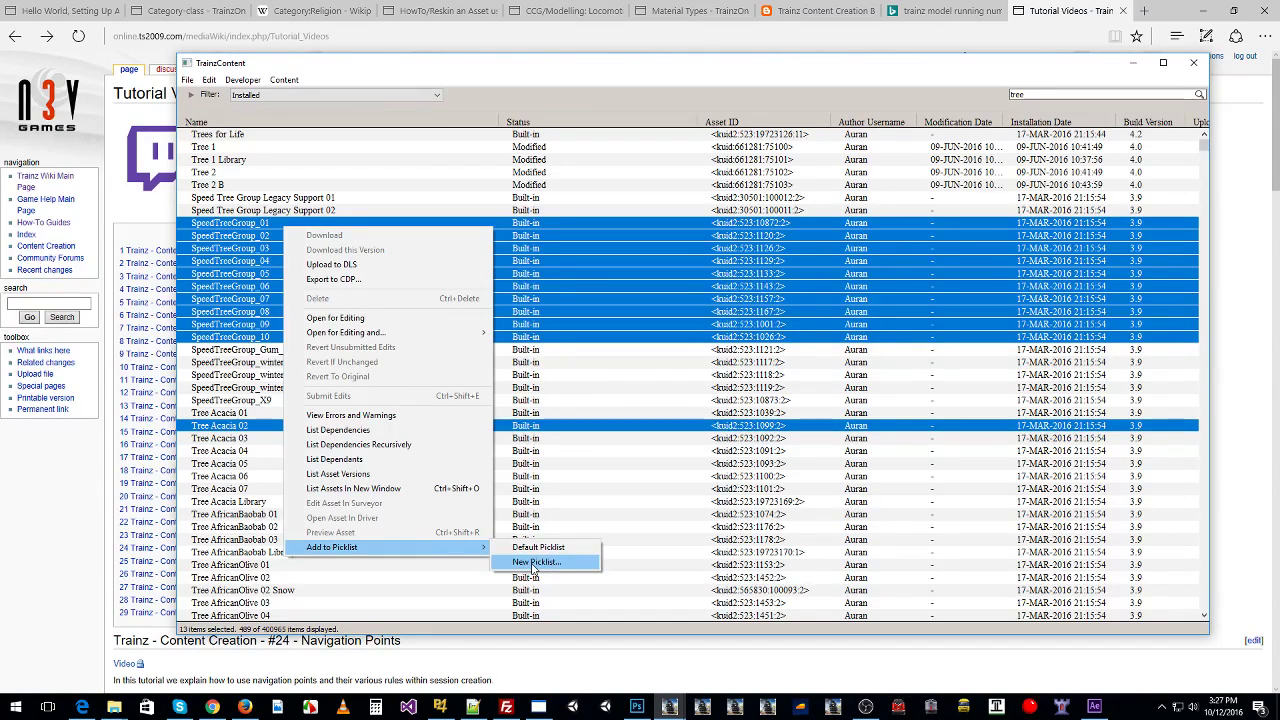
left_click(533, 564)
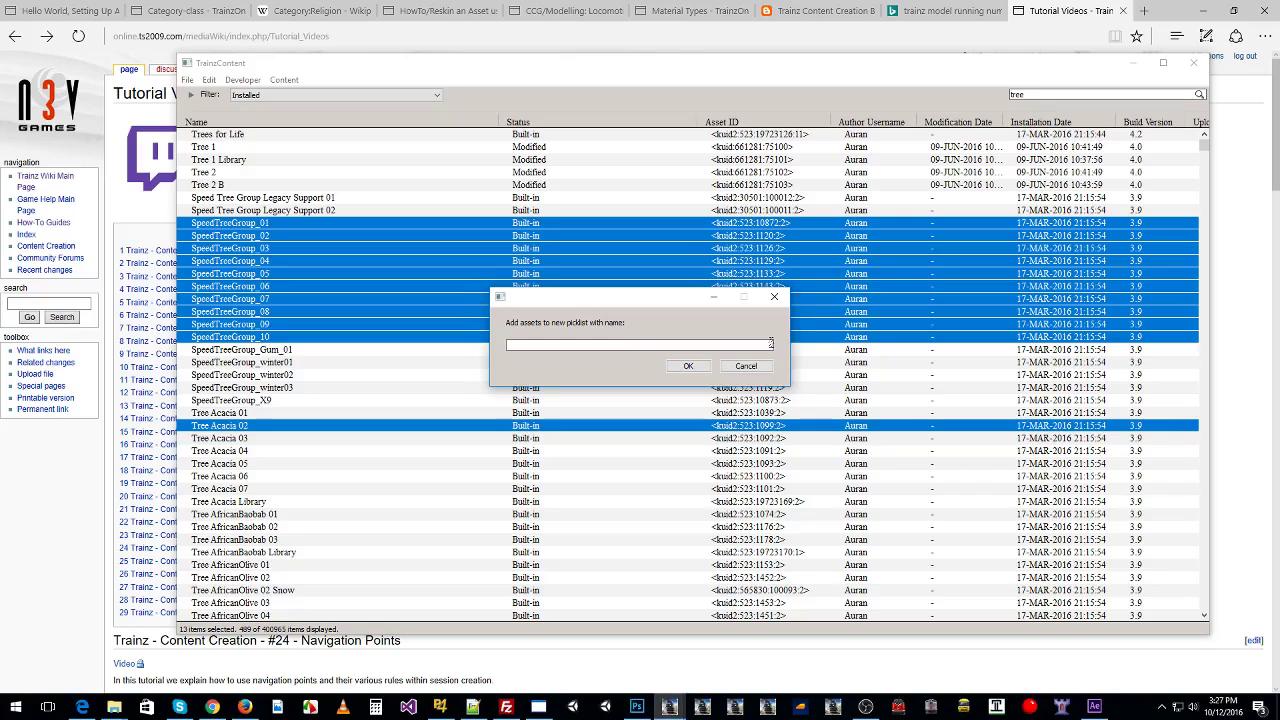
type("My Tra")
key("BackSpace")
key("BackSpace")
key("BackSpace")
type("FAv Tr")
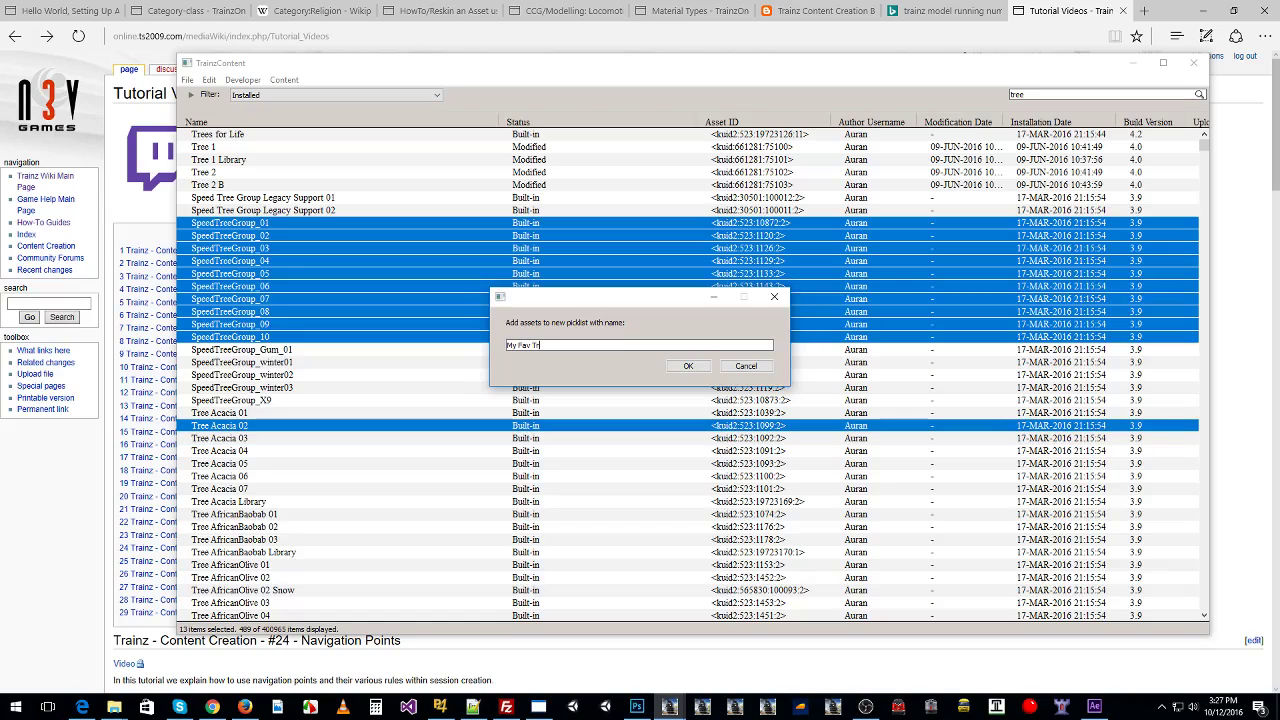
type("ess")
key("BackSpace")
type("es")
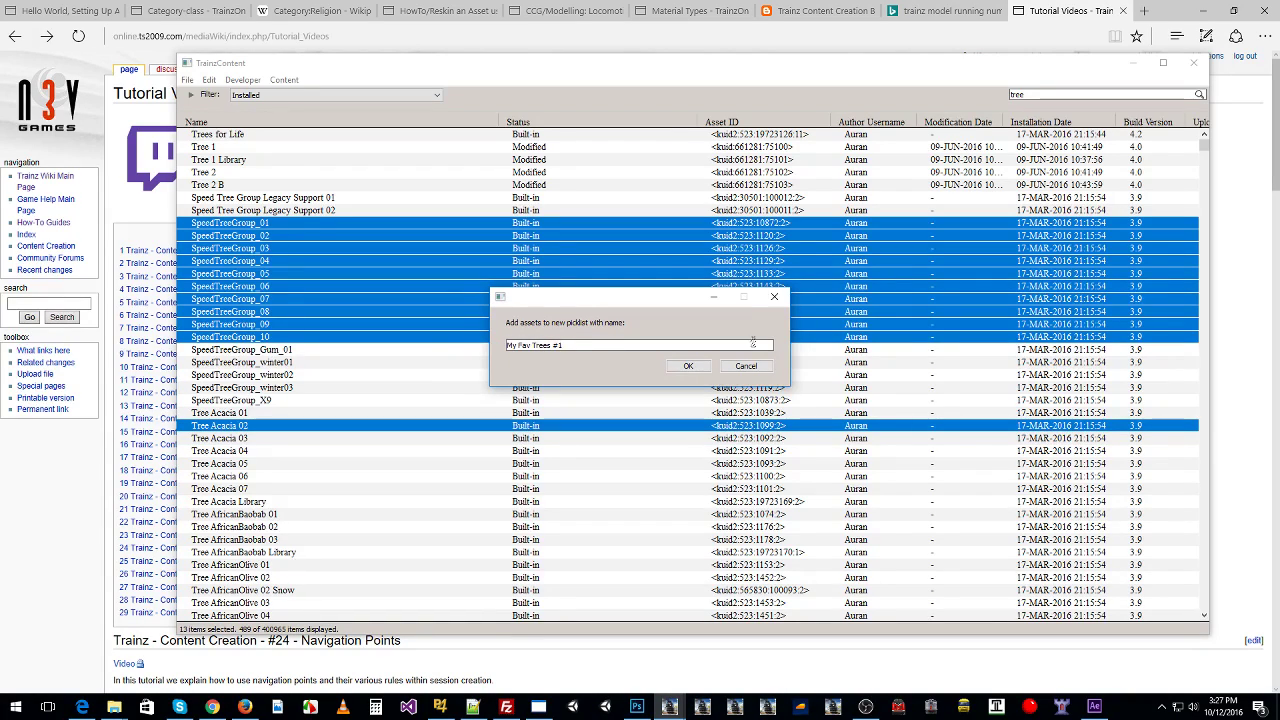
left_click_drag(532, 346, 56, 280)
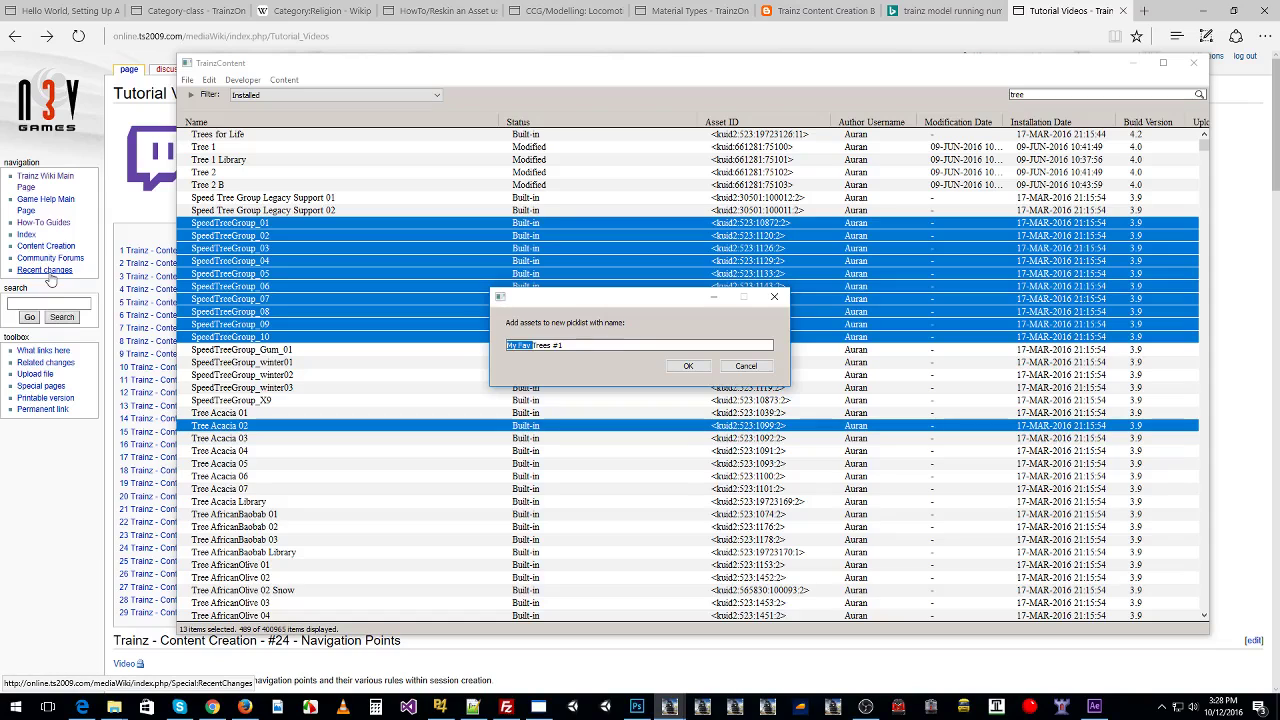
key("BackSpace")
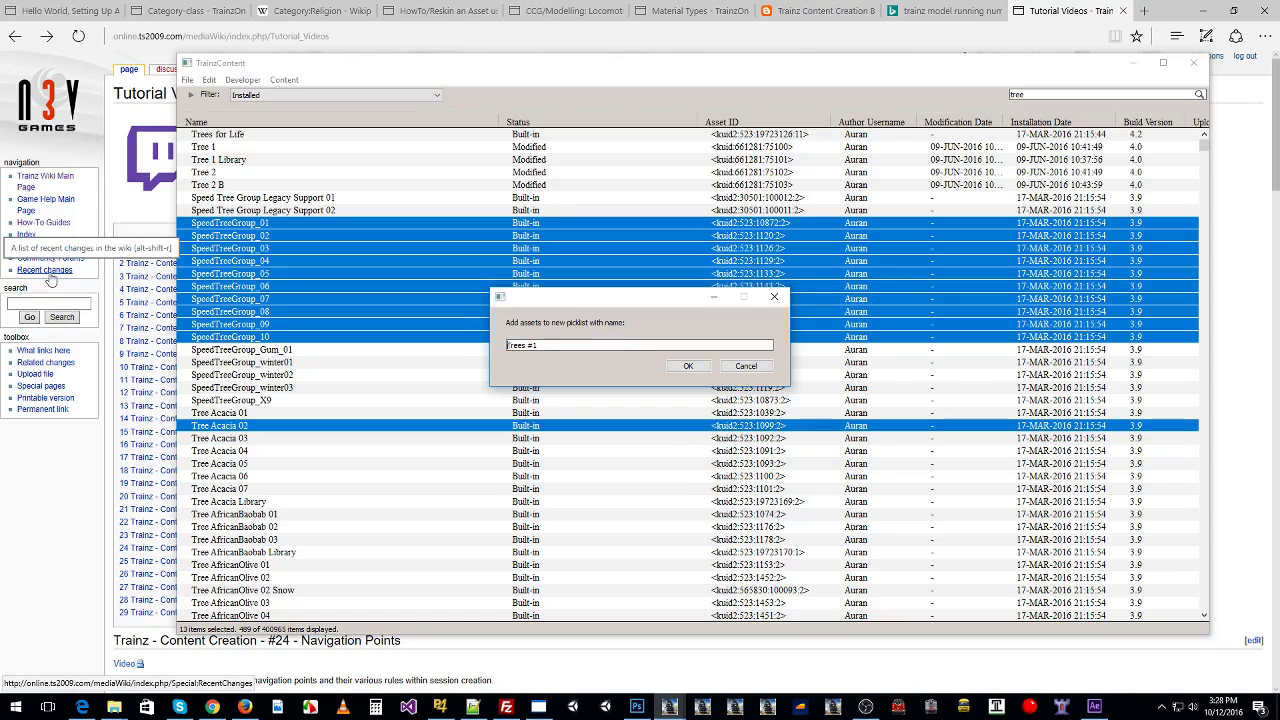
left_click(688, 366)
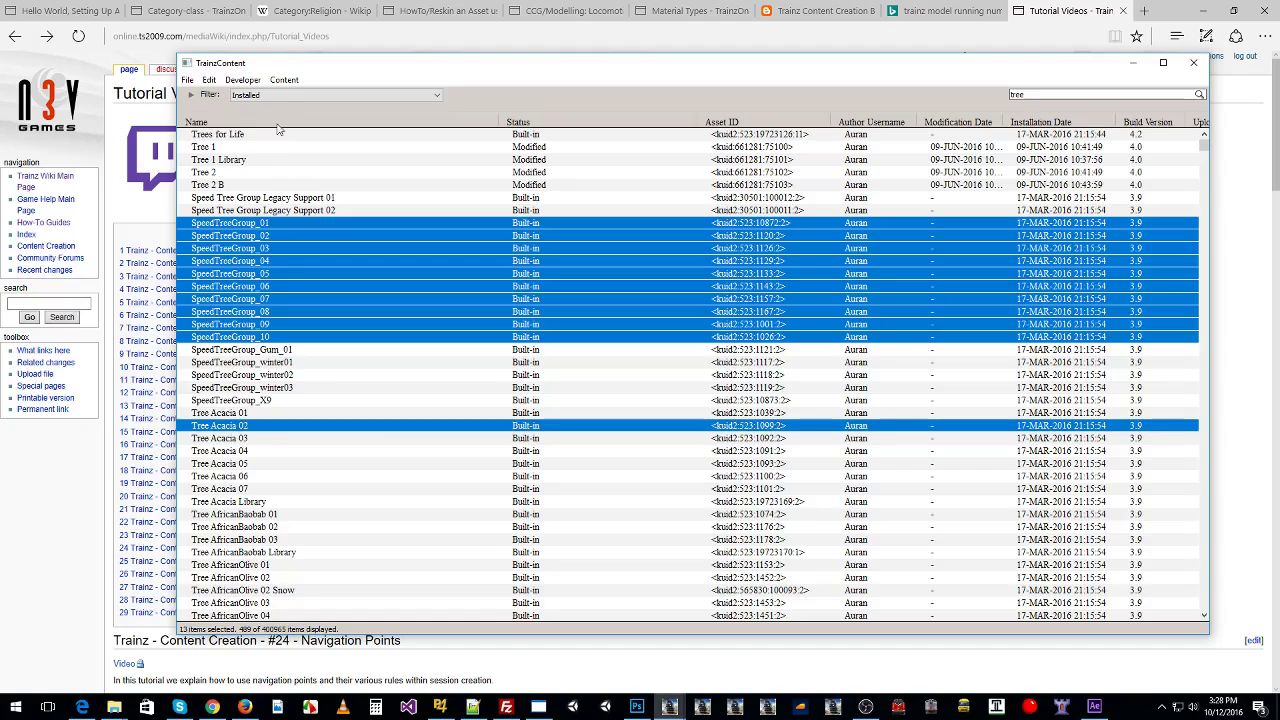
Step: Start Trainz from the launcher and create a new route with the default name, region, Real Scale and Metric units
left_click(300, 174)
left_click(280, 197)
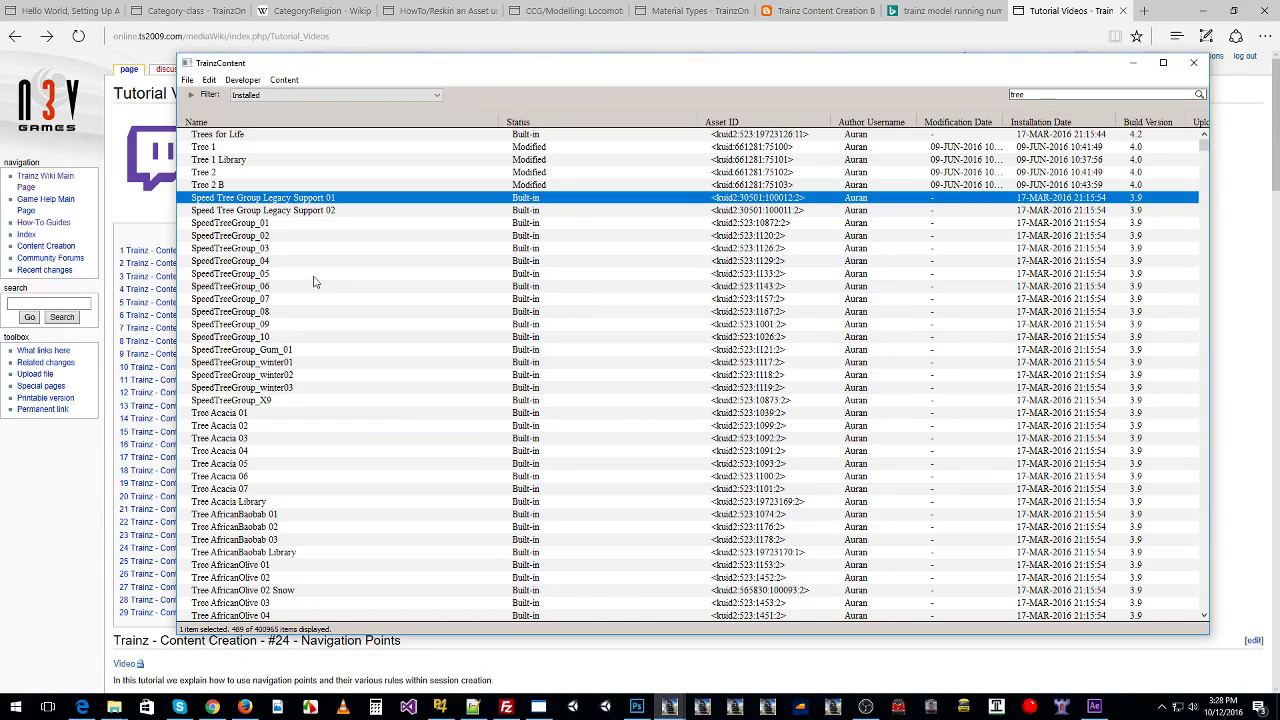
mouse_move(673, 707)
left_click(648, 674)
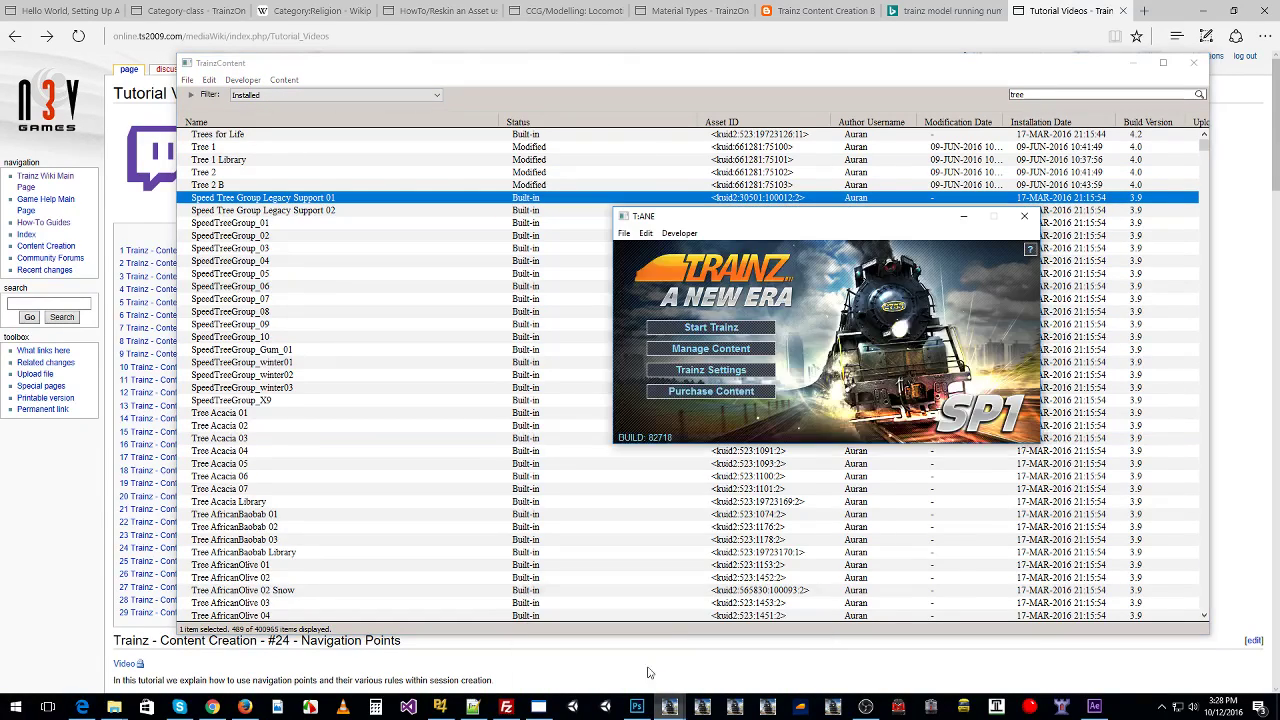
left_click(694, 331)
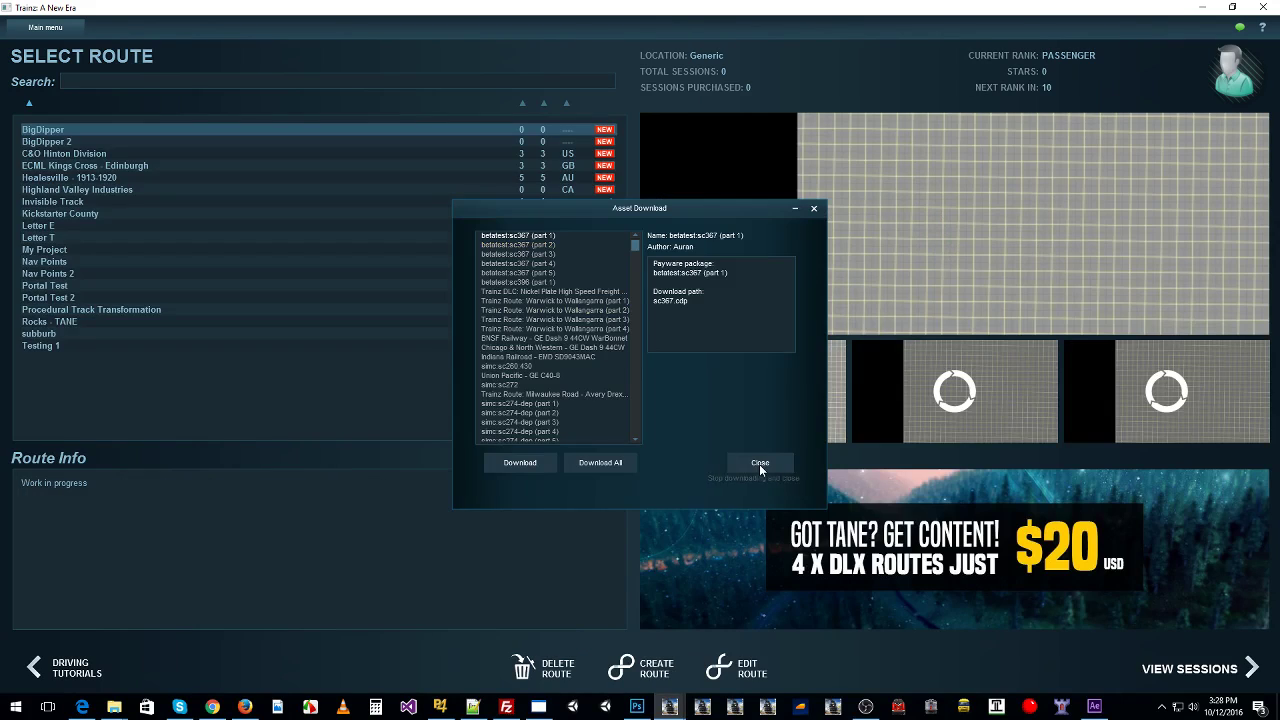
left_click(759, 464)
left_click(646, 674)
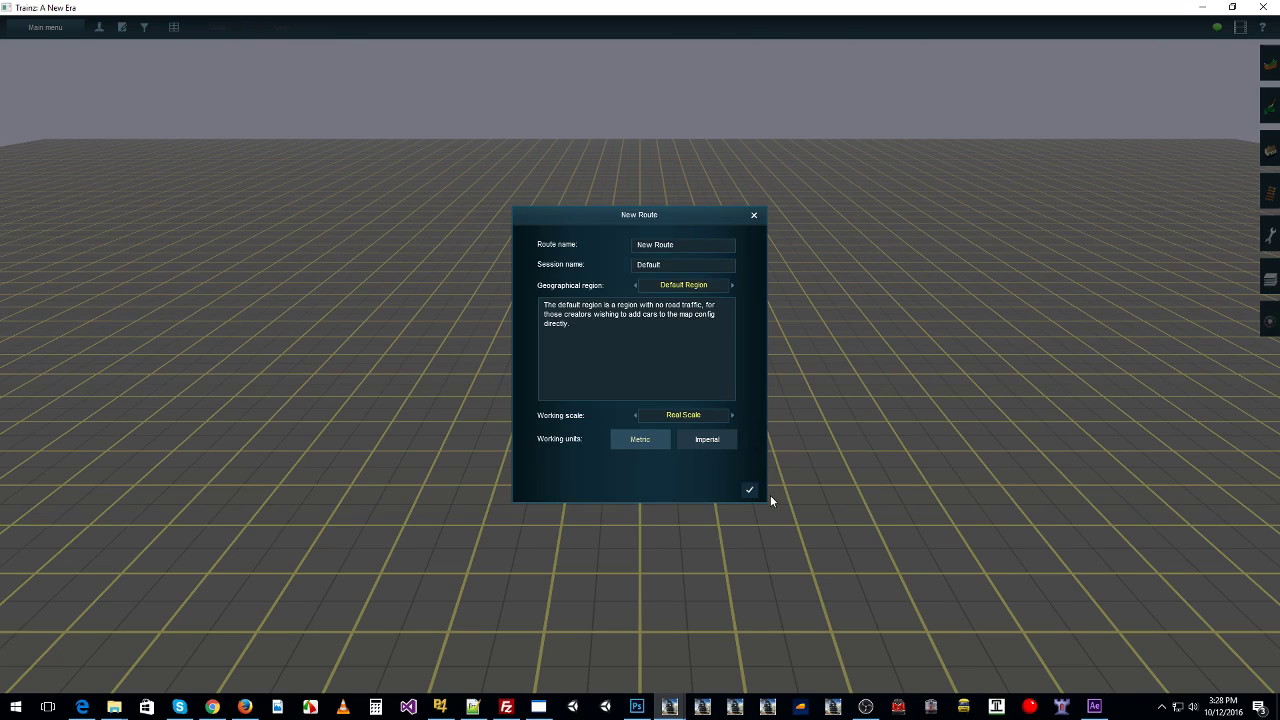
left_click(750, 492)
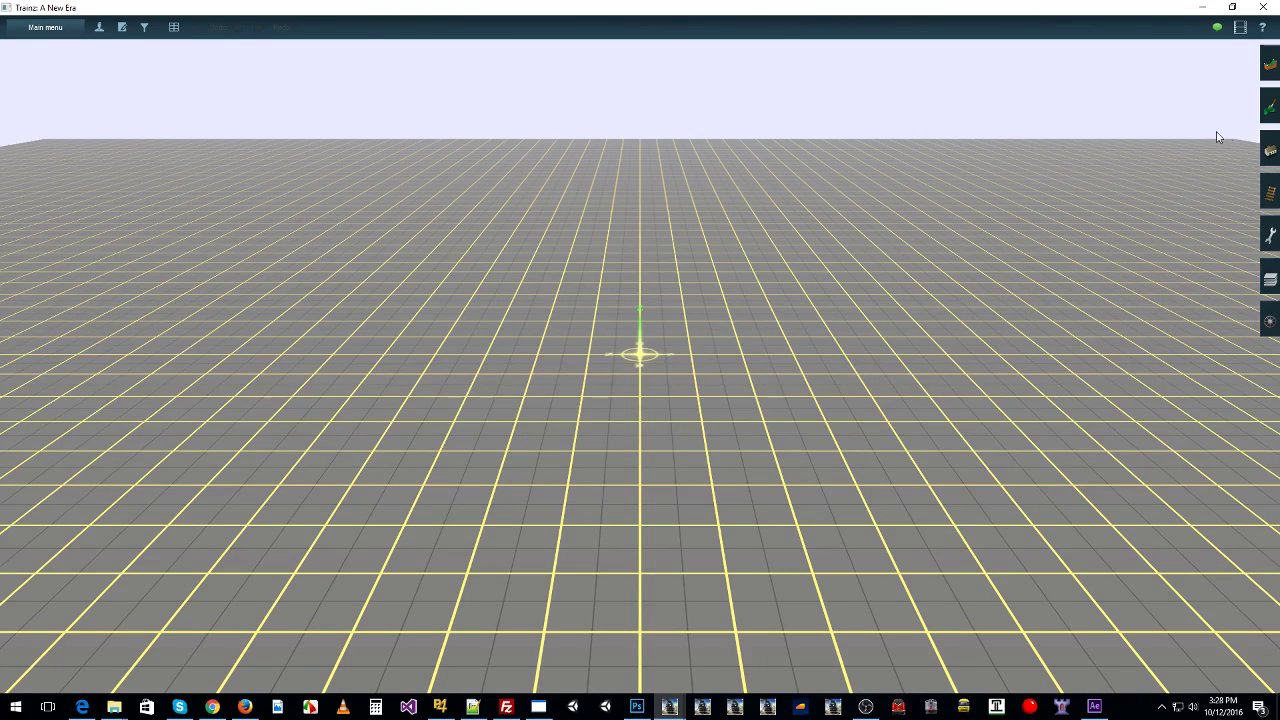
Step: Show the route editor's pick list and change it to Trees #1
left_click(144, 28)
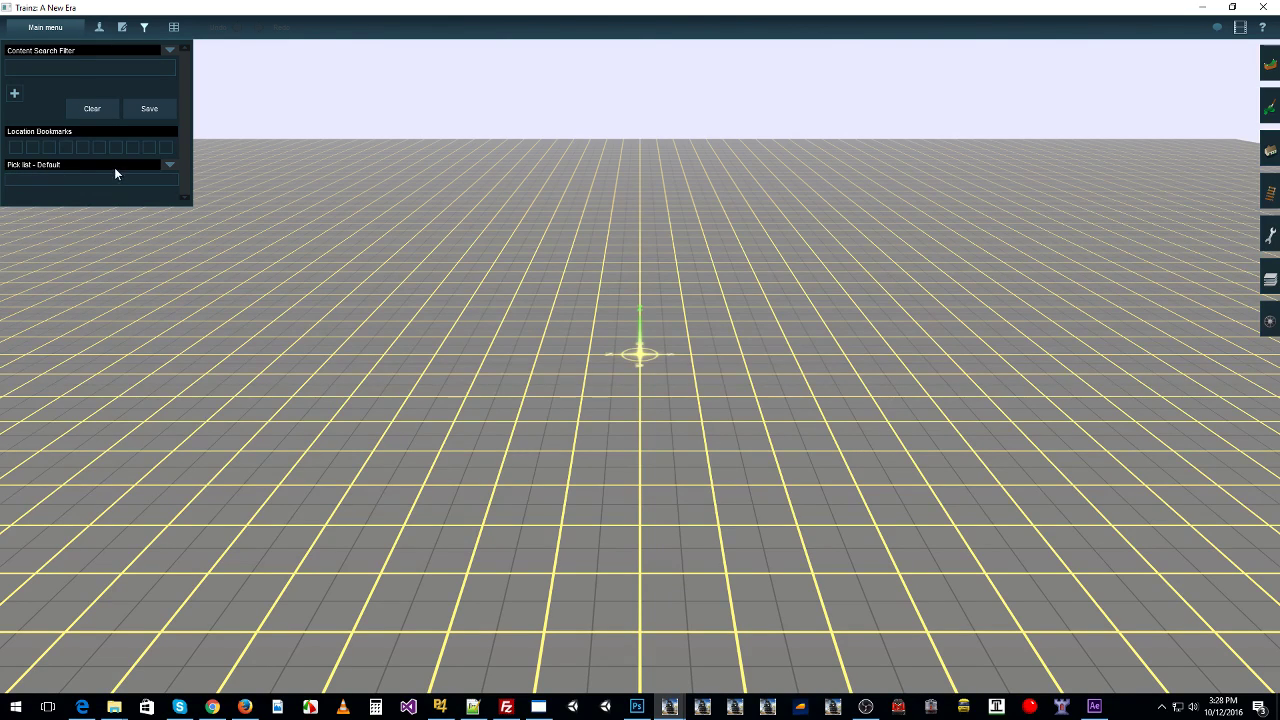
left_click(170, 165)
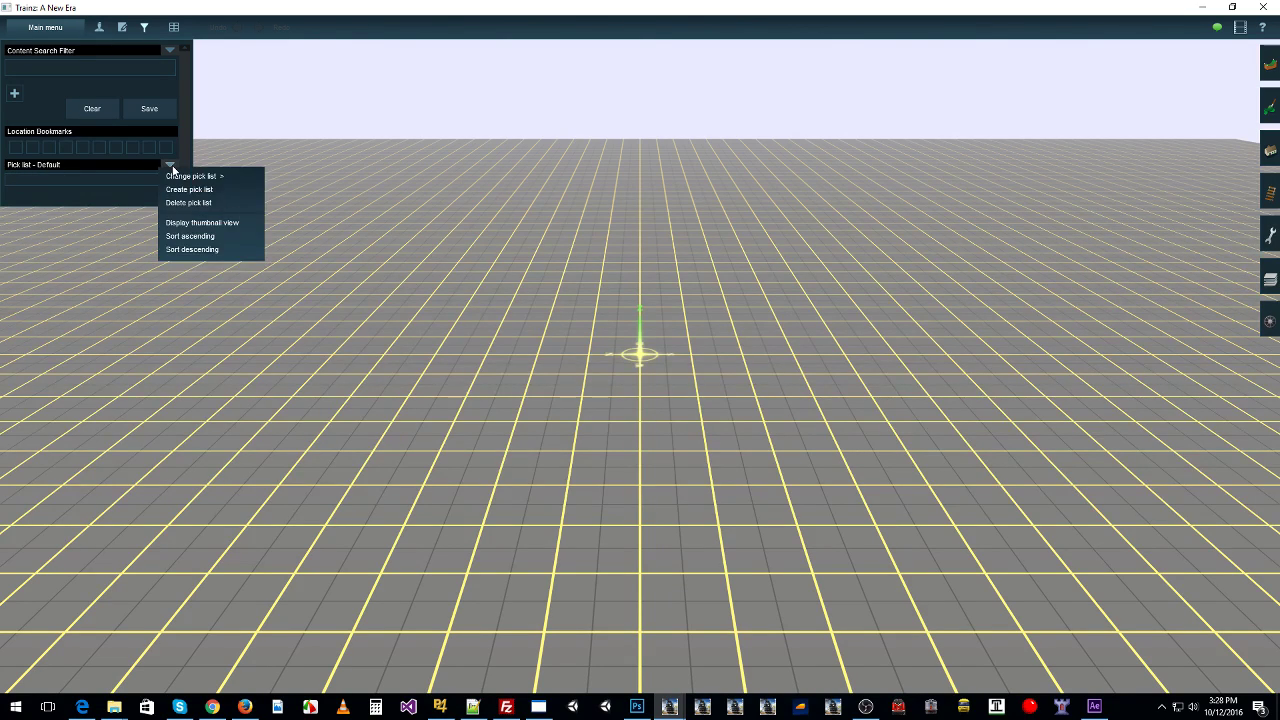
mouse_move(176, 180)
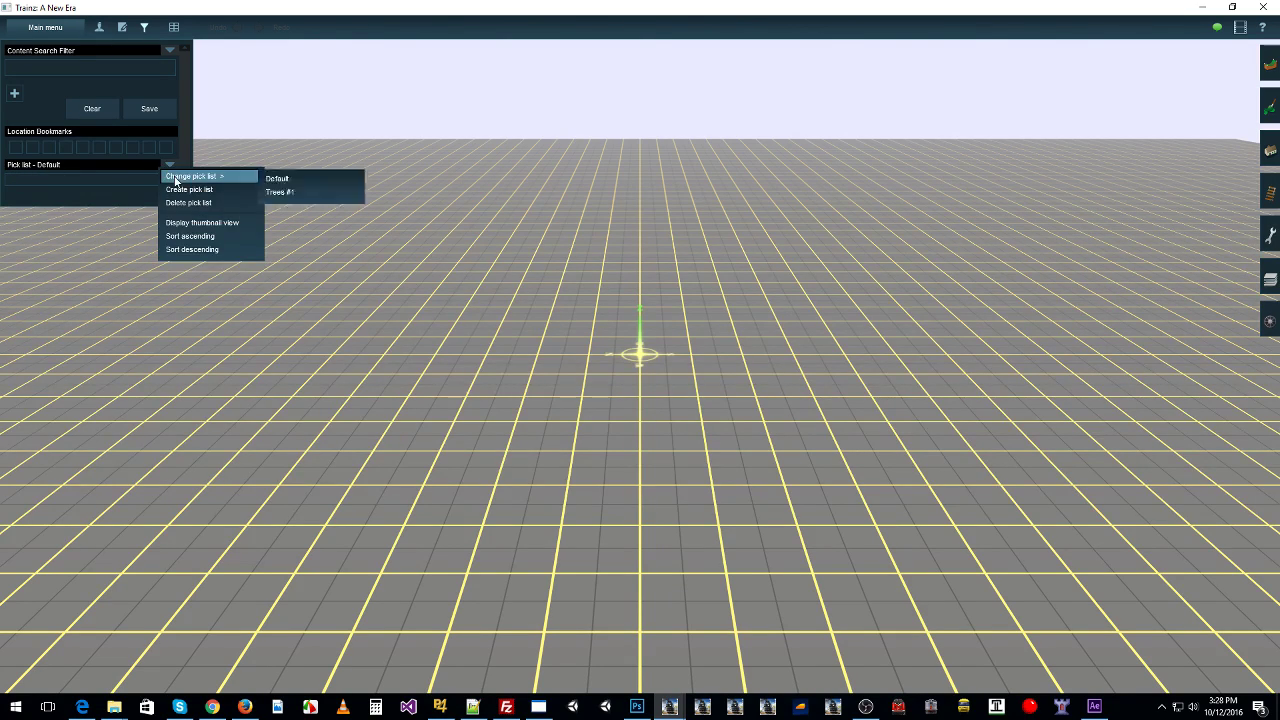
left_click(290, 193)
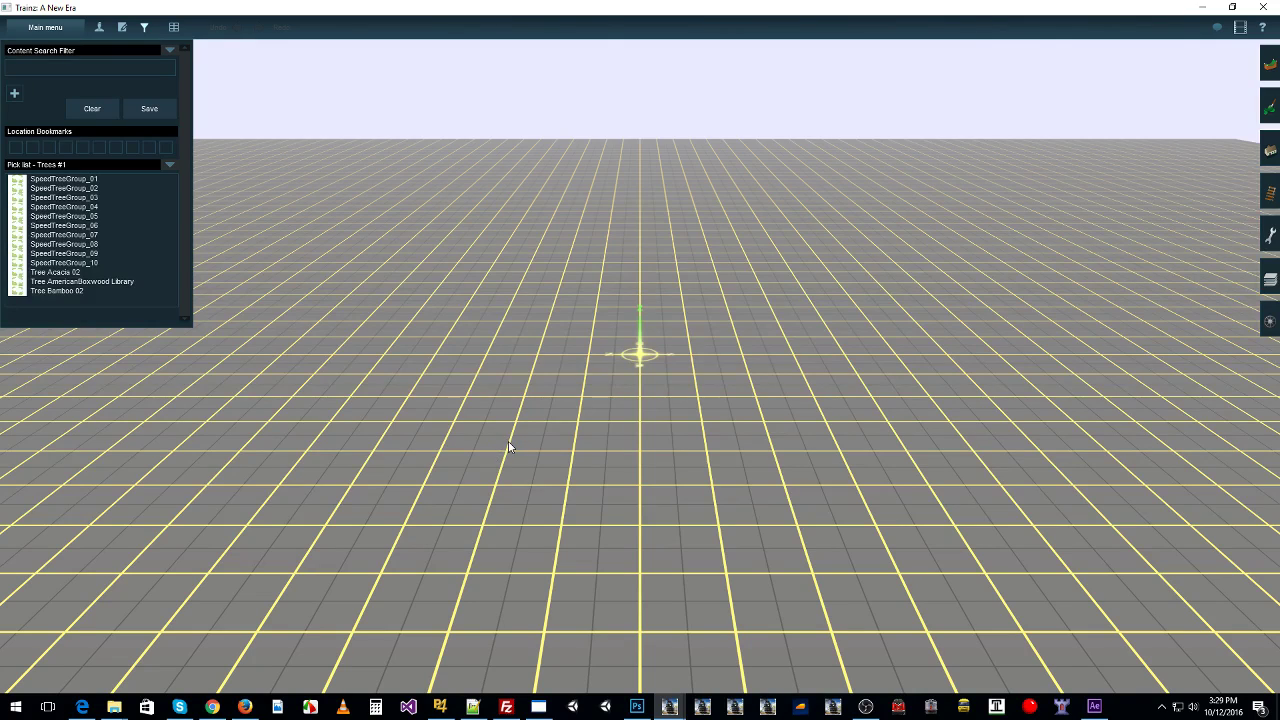
Step: Try to place SpeedTreeGroup_07 from the pick list at five spots across the route grid
left_click(92, 234)
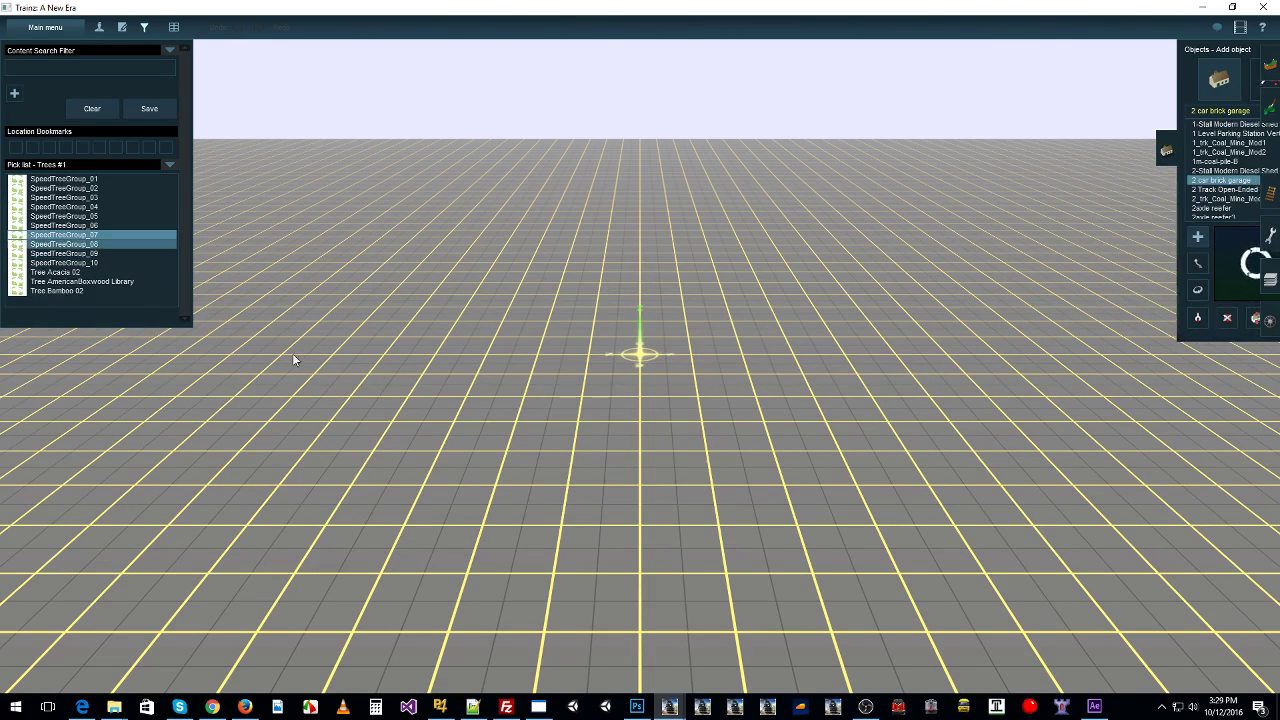
left_click(376, 260)
left_click(507, 252)
left_click(667, 337)
left_click(678, 410)
left_click(360, 407)
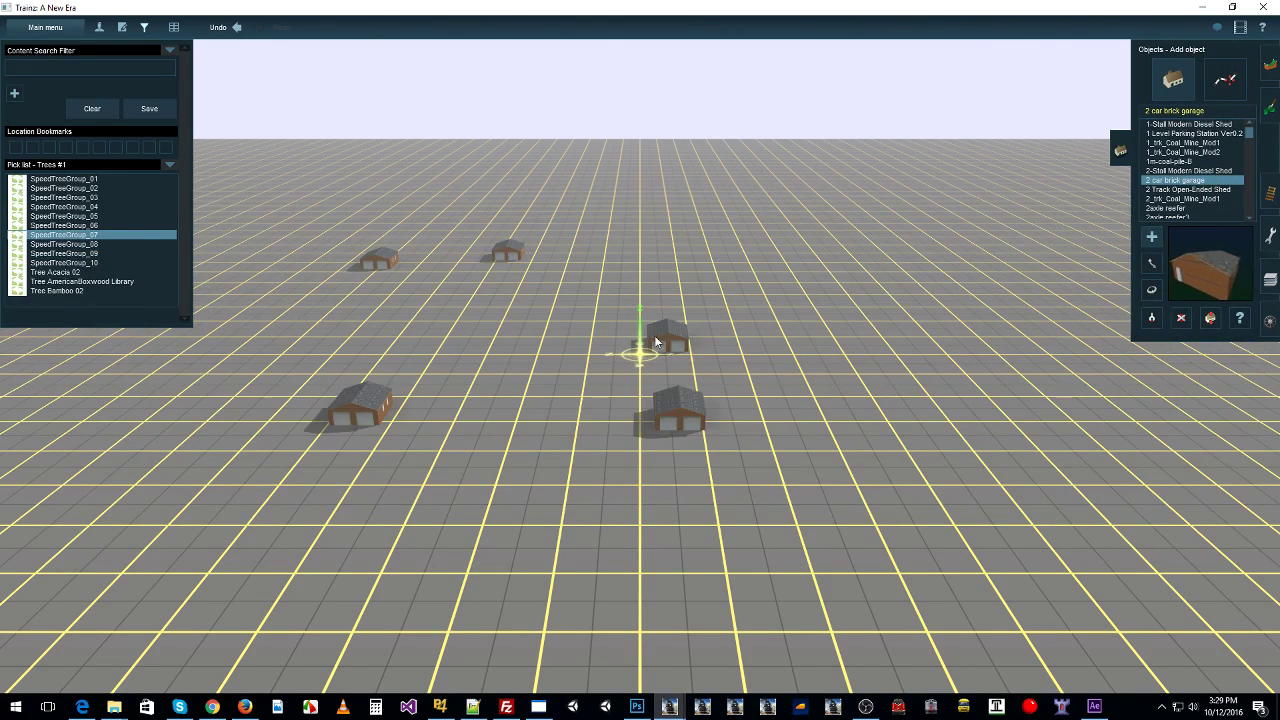
Step: Place SpeedTreeGroup_08 from the pick list near the centre of the grid, among the garages
left_click(92, 244)
left_click(684, 362)
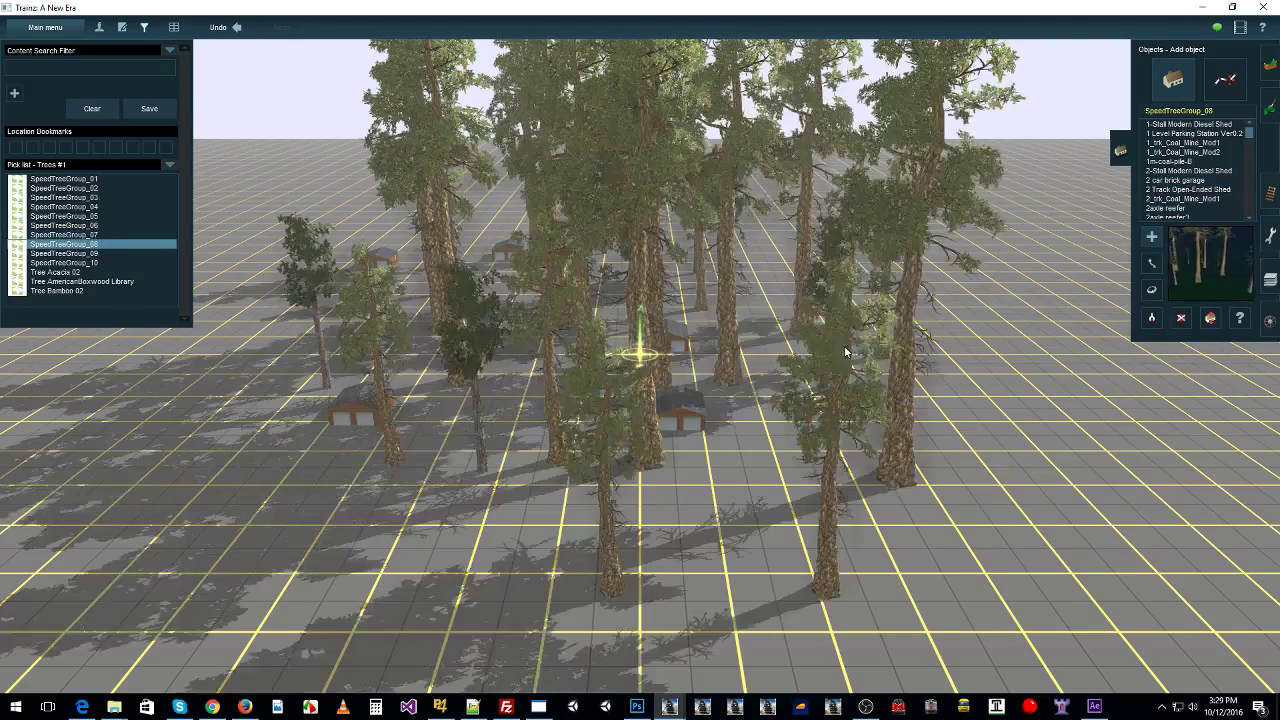
right_click(290, 430)
scroll(290, 400, "down", 5)
right_click(420, 310)
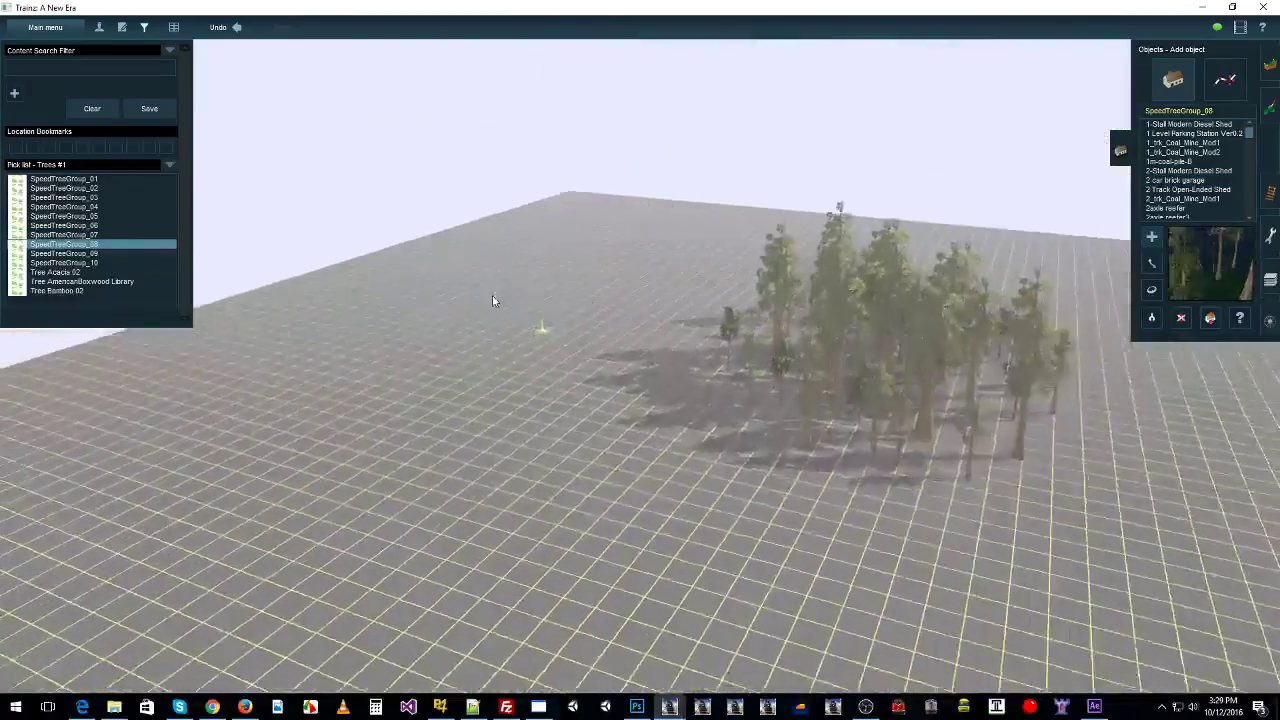
Step: Choose SpeedTreeGroup_04 from the pick list and place it at two spots on an empty part of the grid
left_click(112, 217)
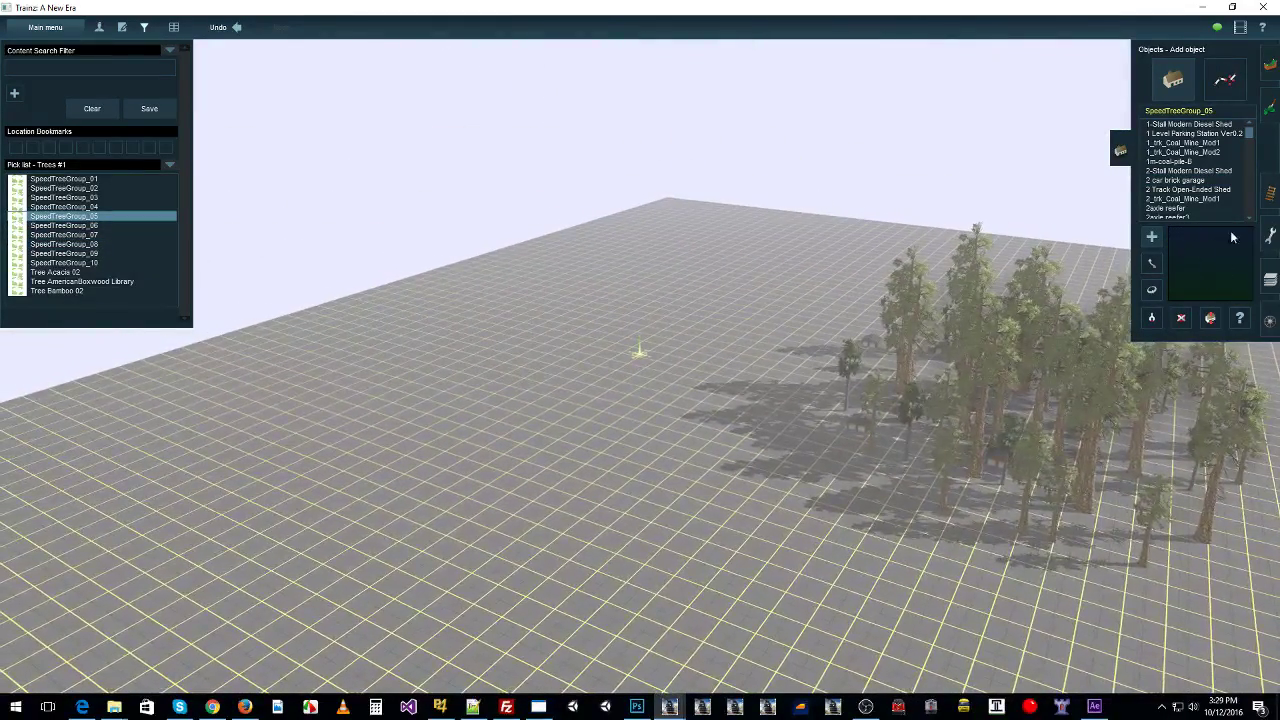
right_click(1006, 499)
right_click(1011, 334)
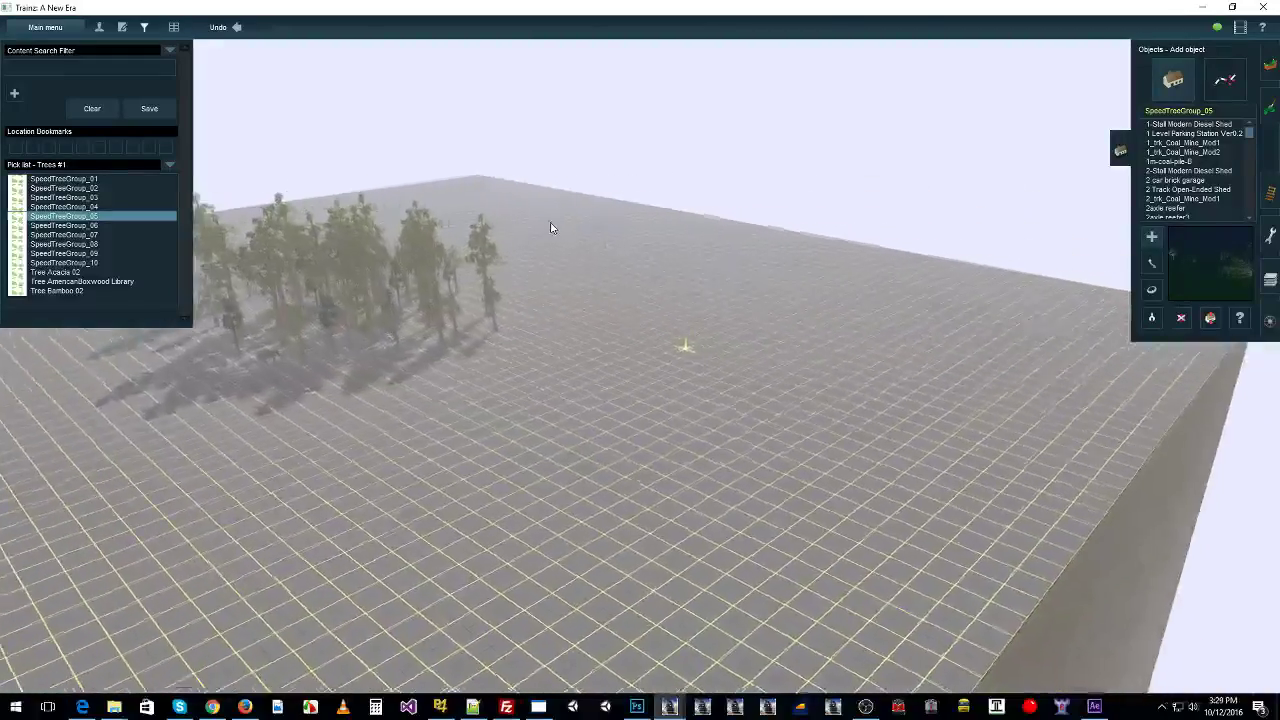
right_click(553, 227)
left_click(90, 253)
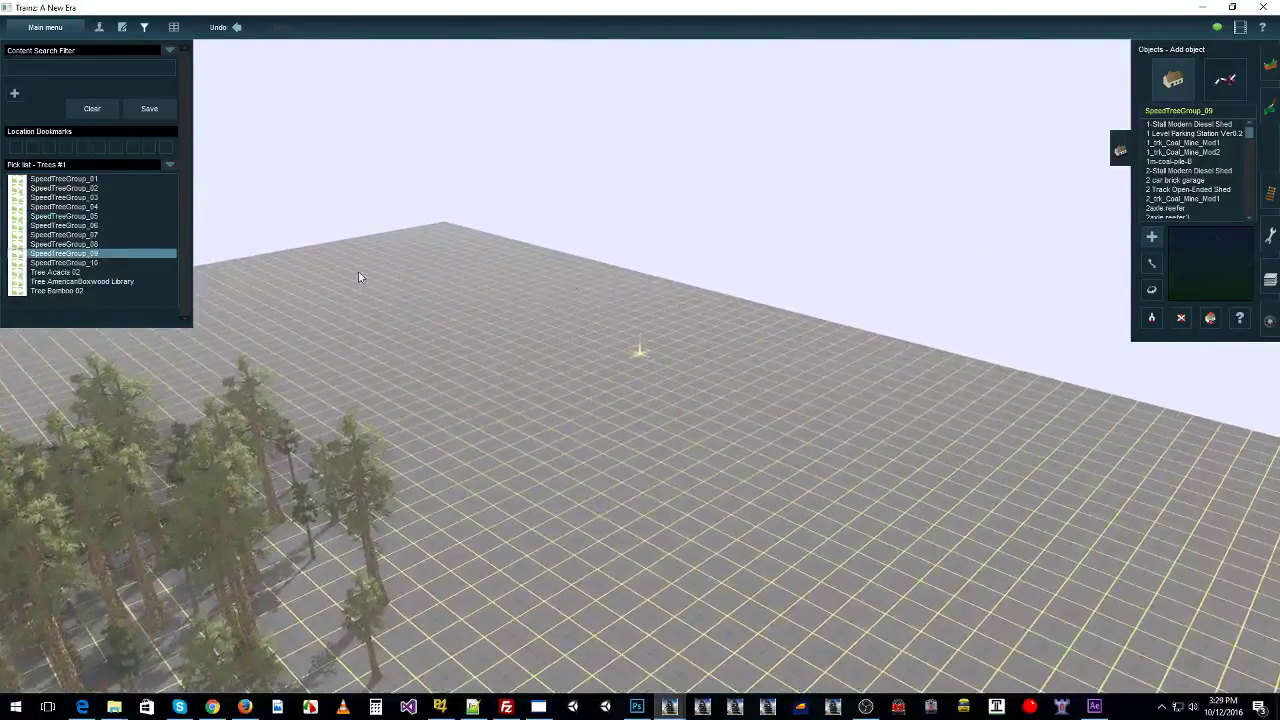
left_click(70, 206)
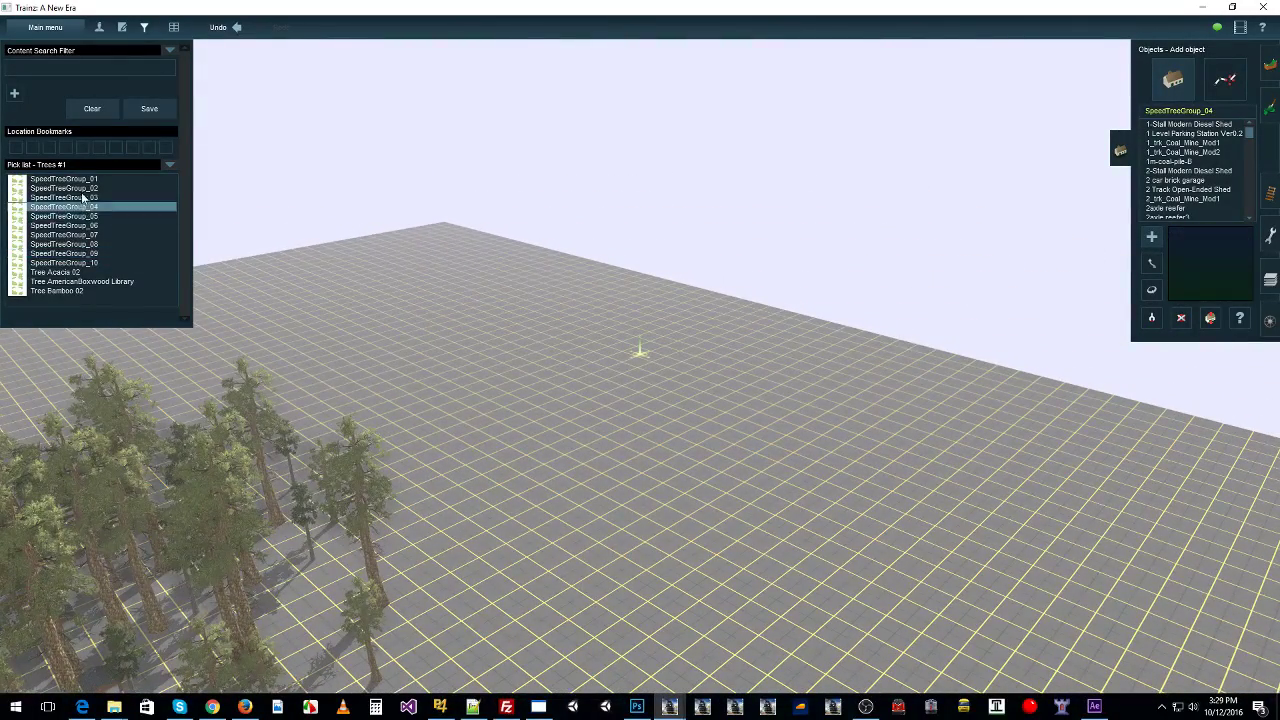
scroll(530, 410, "up", 3)
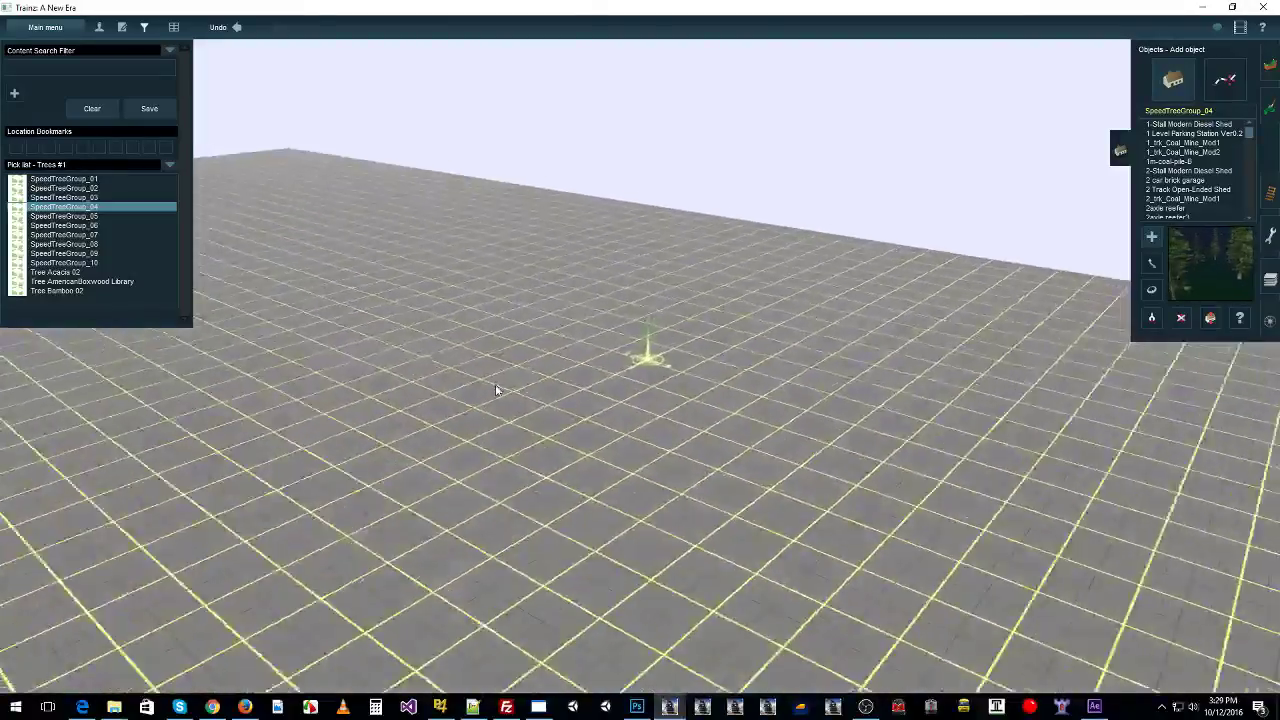
left_click(460, 388)
left_click(309, 381)
Step: Place SpeedTreeGroup_10 from the pick list at several spots across an open area of the grid
left_click(84, 262)
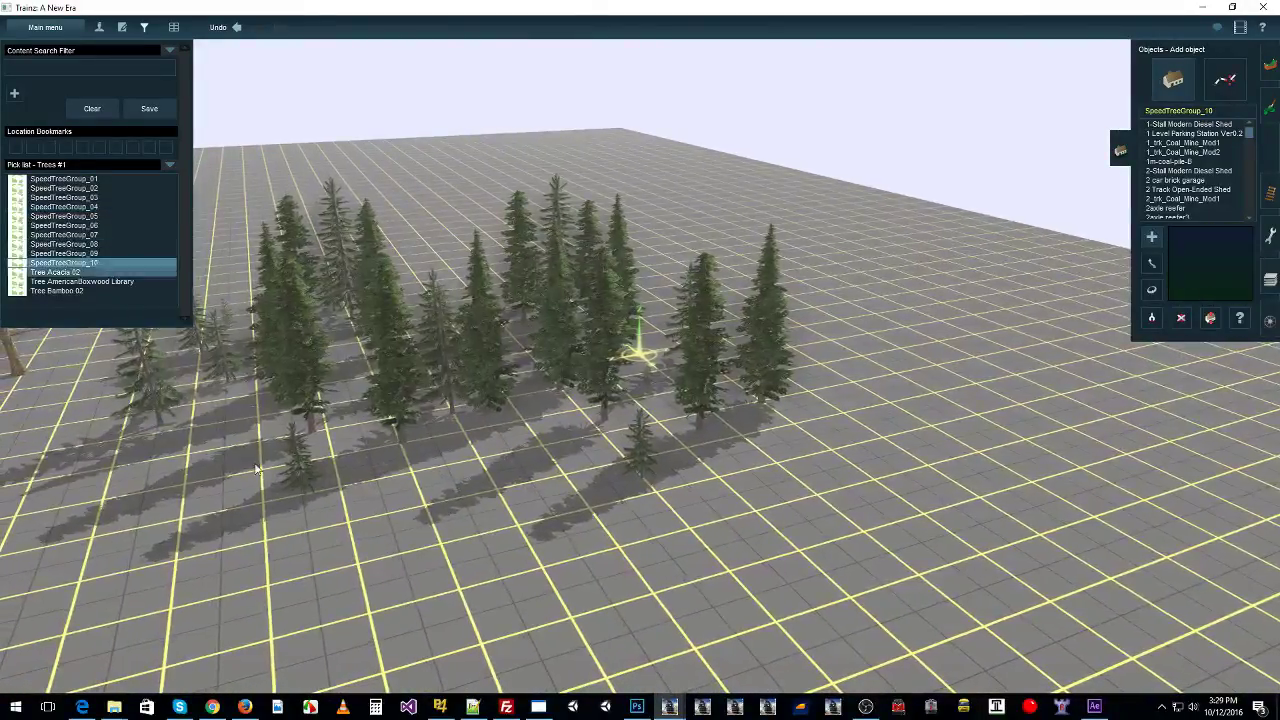
right_click(390, 385)
right_click(530, 225)
scroll(537, 243, "down", 5)
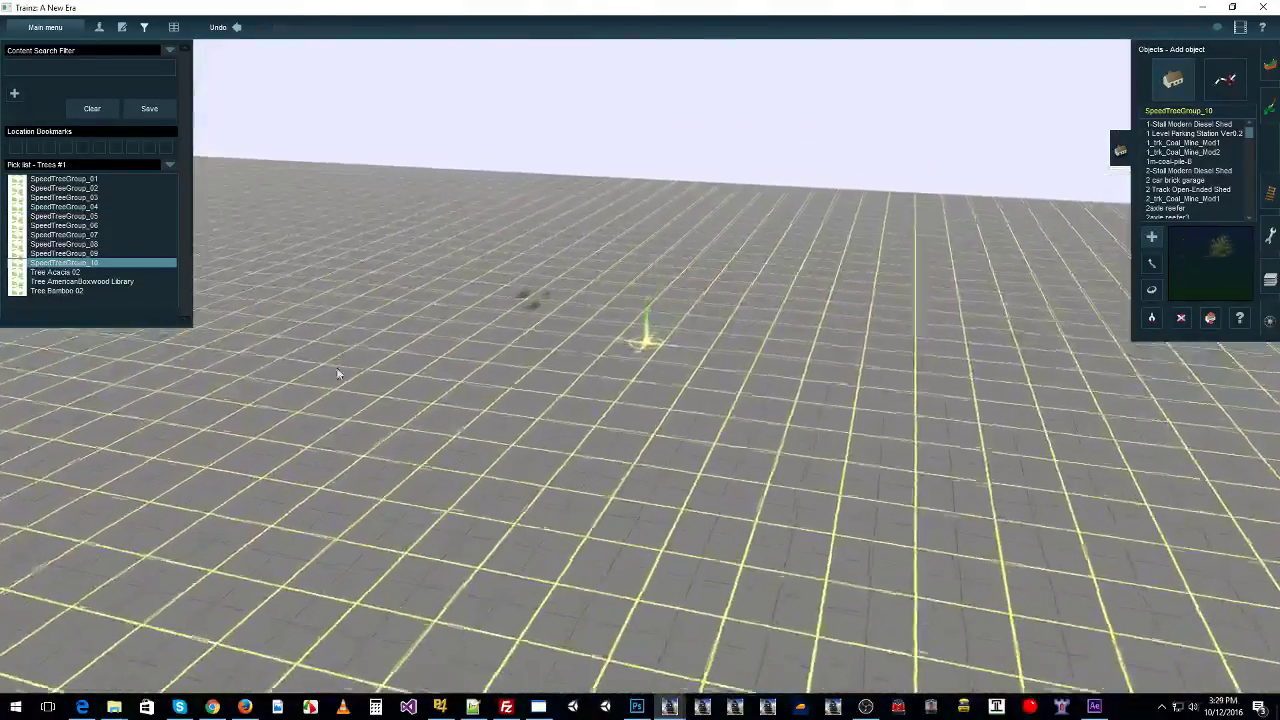
left_click(458, 332)
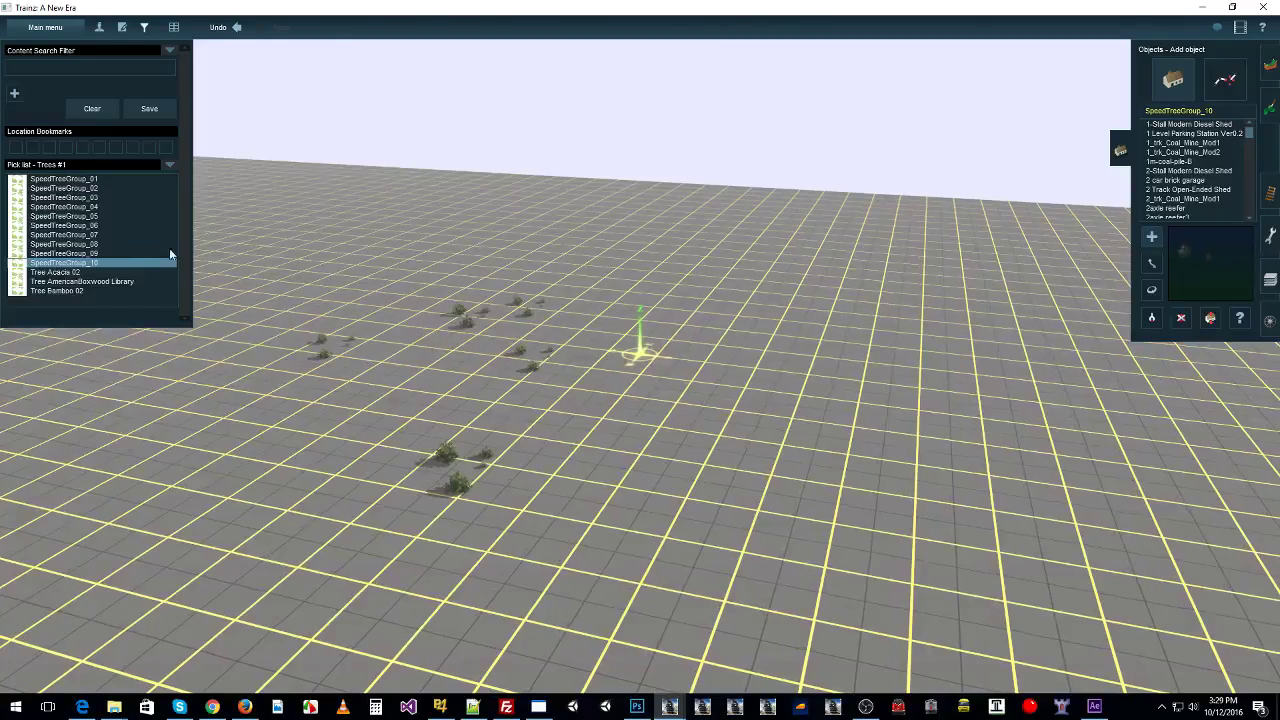
left_click(415, 380)
left_click(377, 418)
scroll(575, 352, "up", 5)
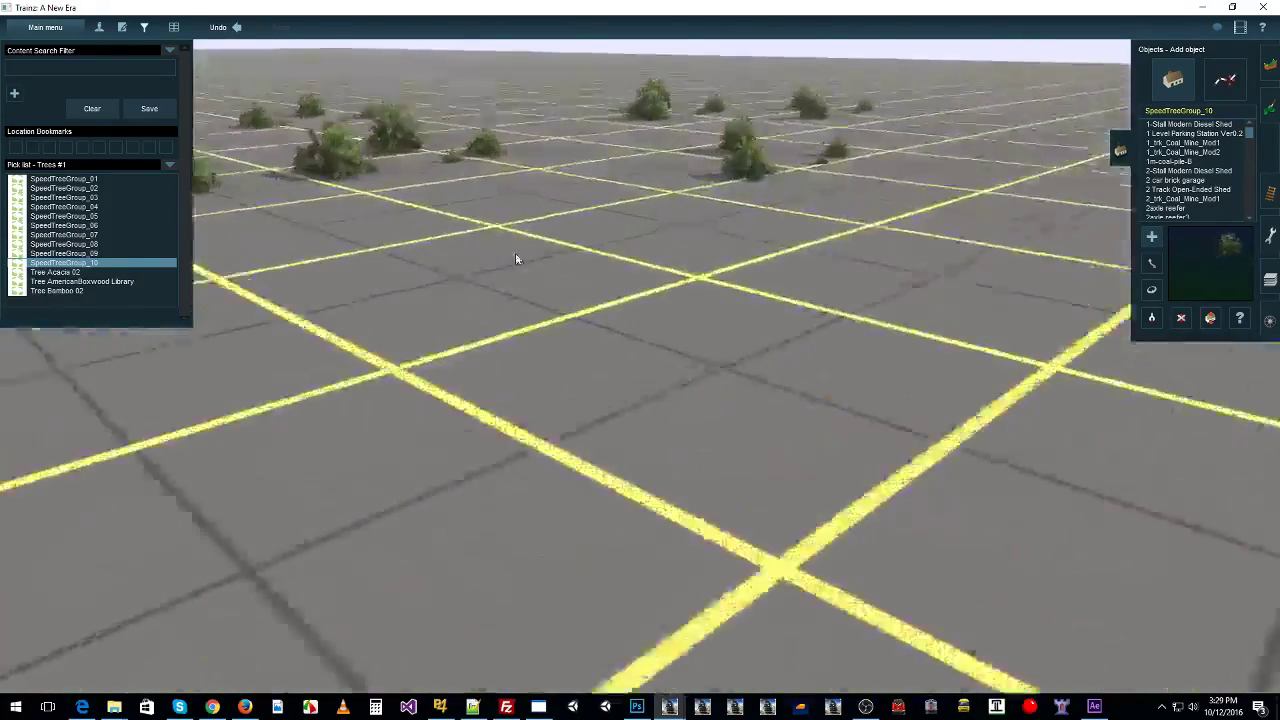
left_click(516, 258)
right_click(460, 257)
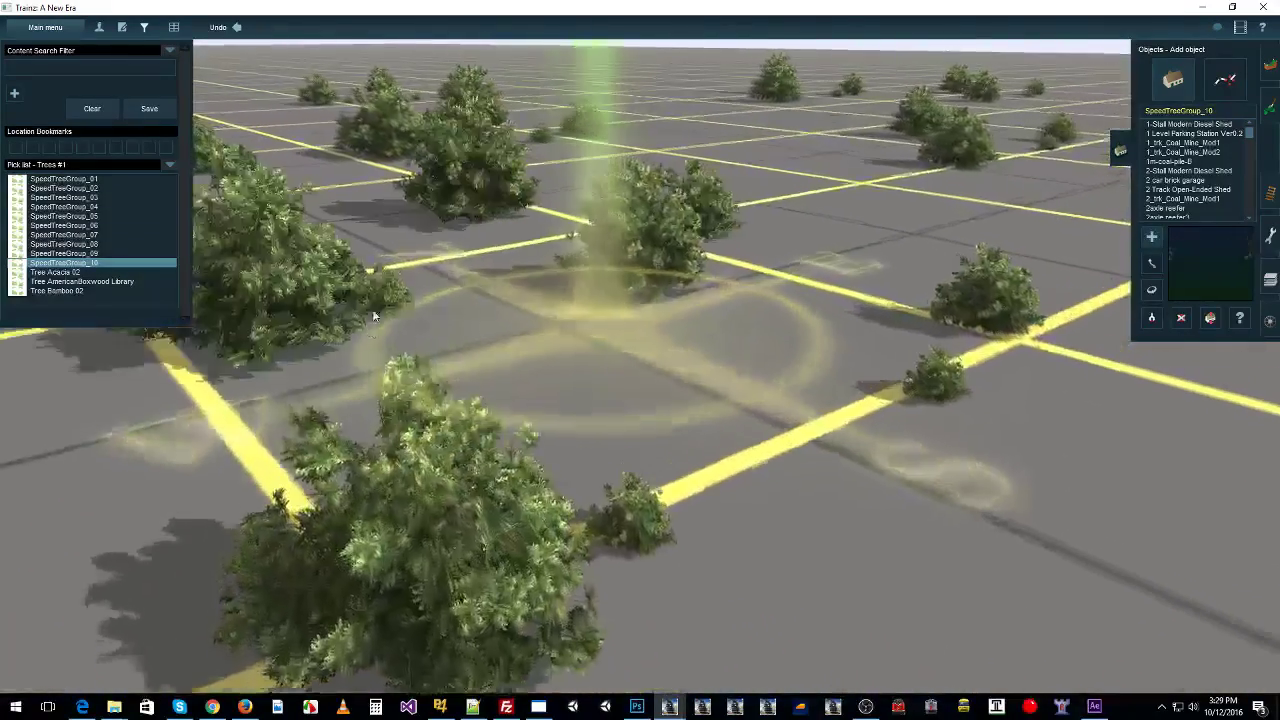
right_click(514, 412)
scroll(500, 325, "down", 2)
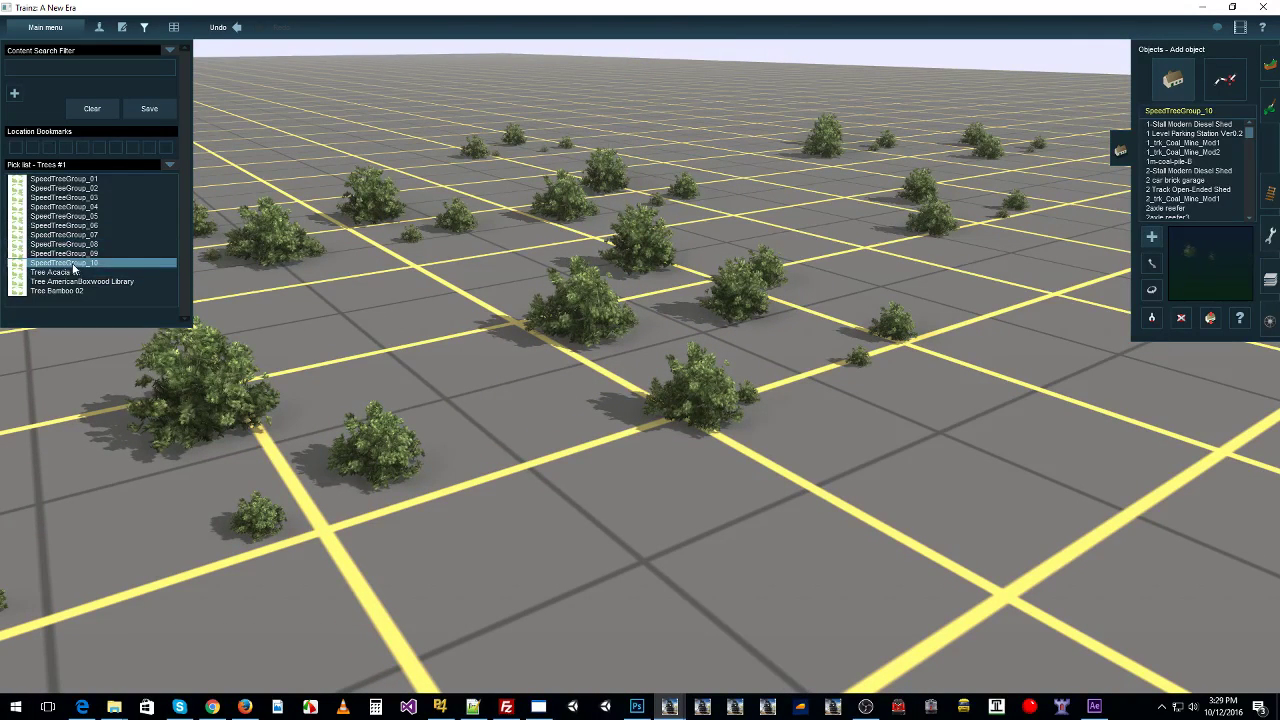
Step: Remove SpeedTreeGroup_05, _06, _07, _10 and Tree AmericanBoxwood Library from the pick list and place Tree Bamboo 02 among the bushes
left_click_drag(67, 266, 280, 240)
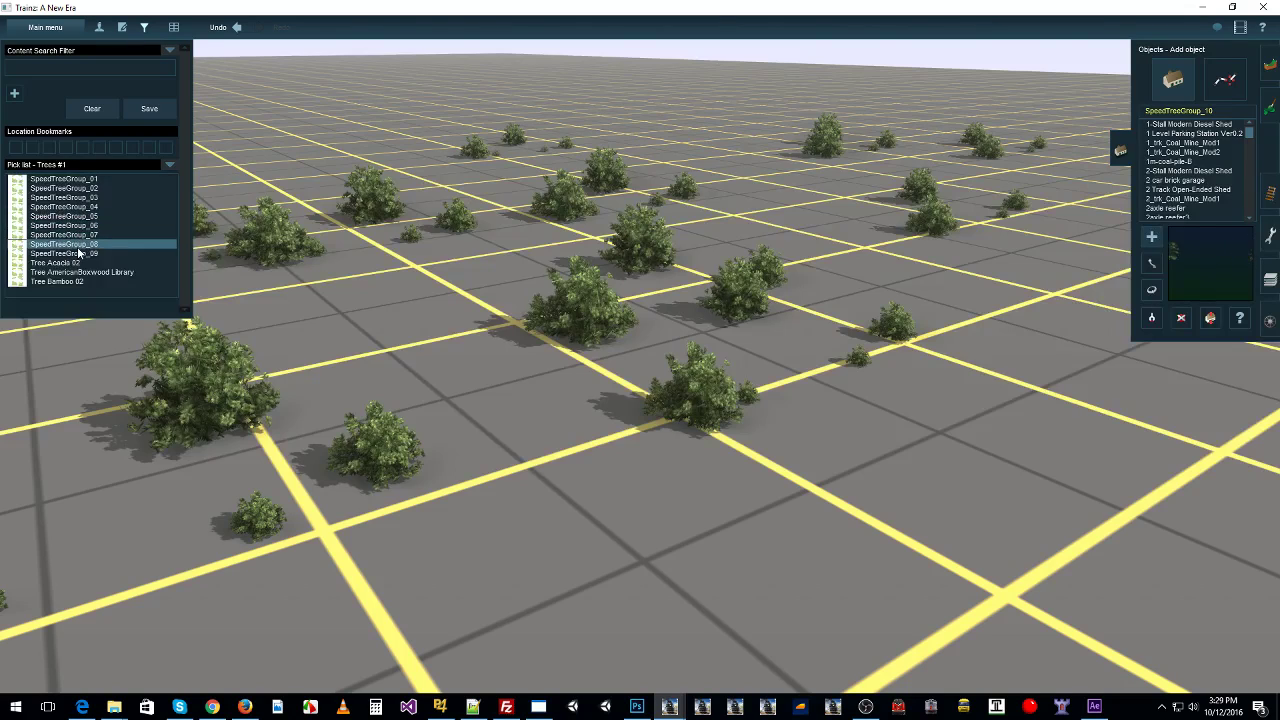
left_click_drag(74, 227, 300, 230)
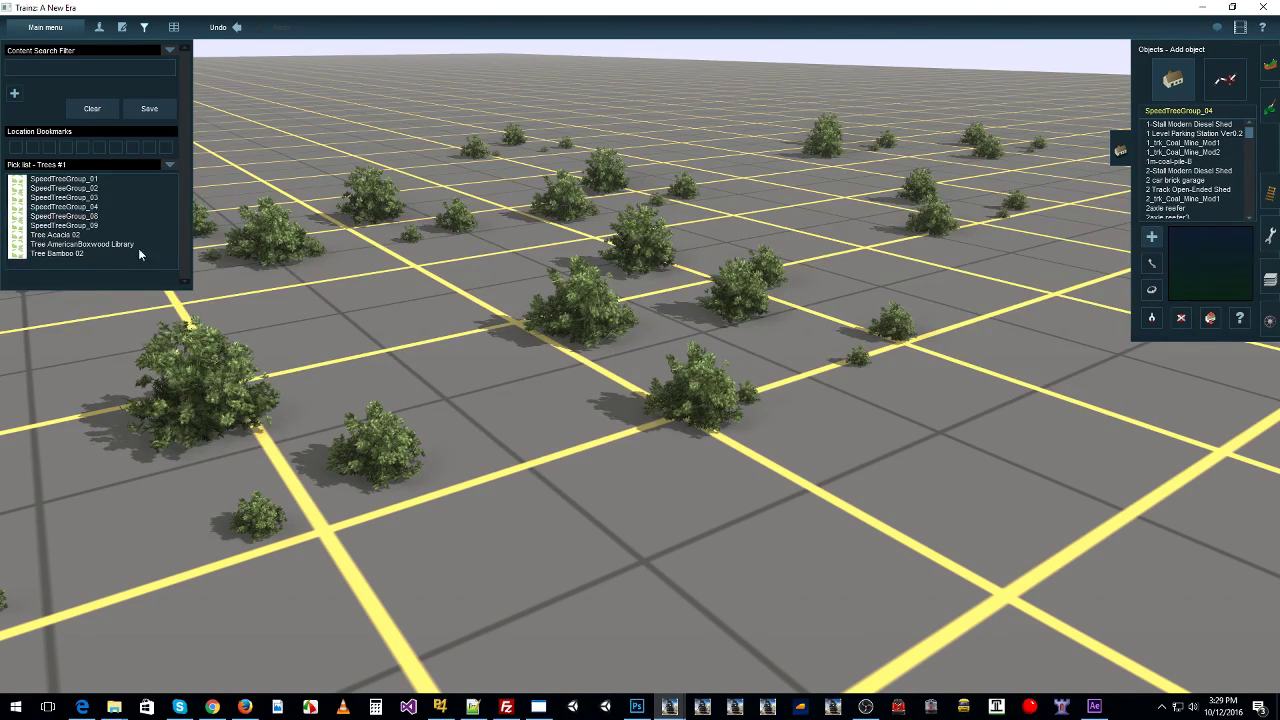
left_click(80, 255)
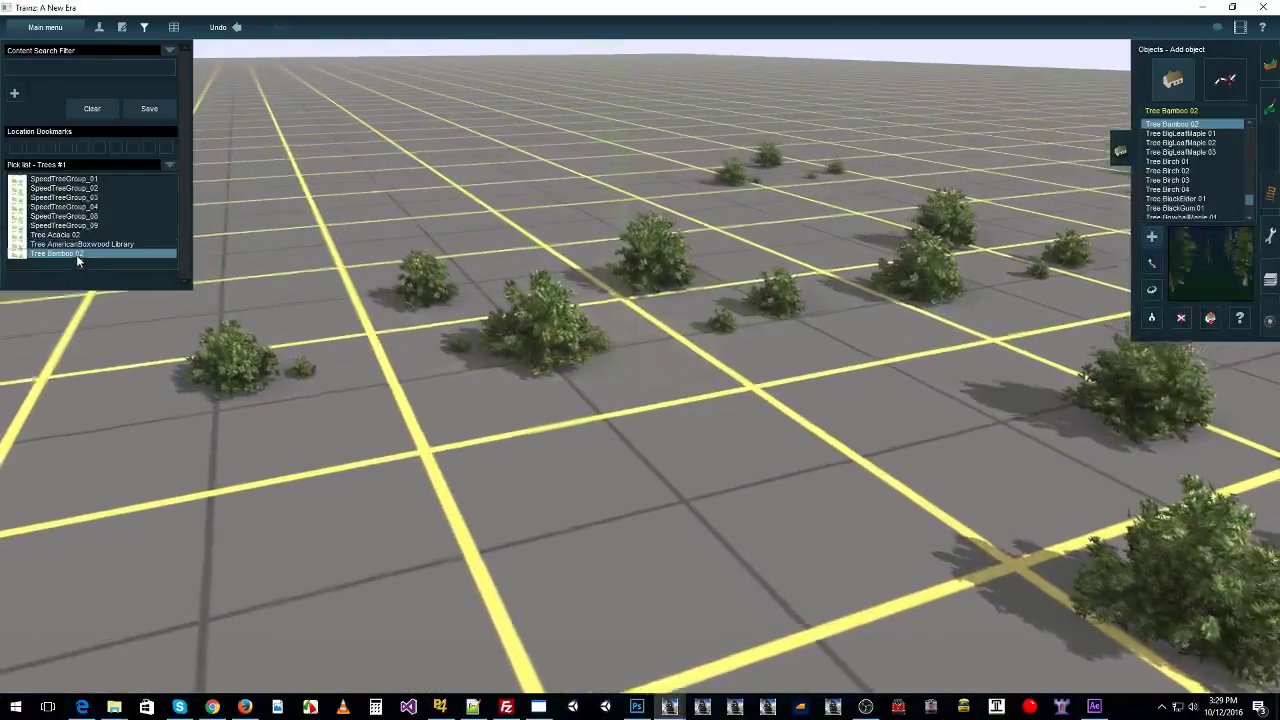
left_click_drag(80, 244, 300, 190)
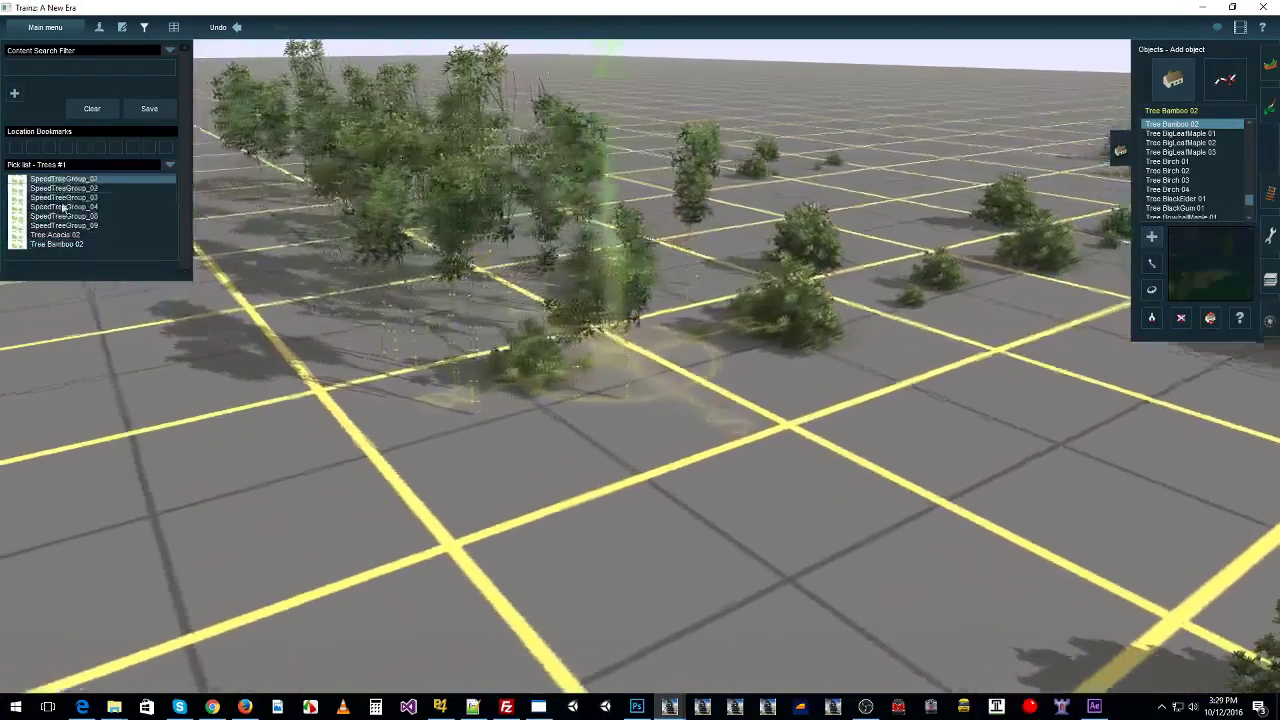
left_click(82, 190)
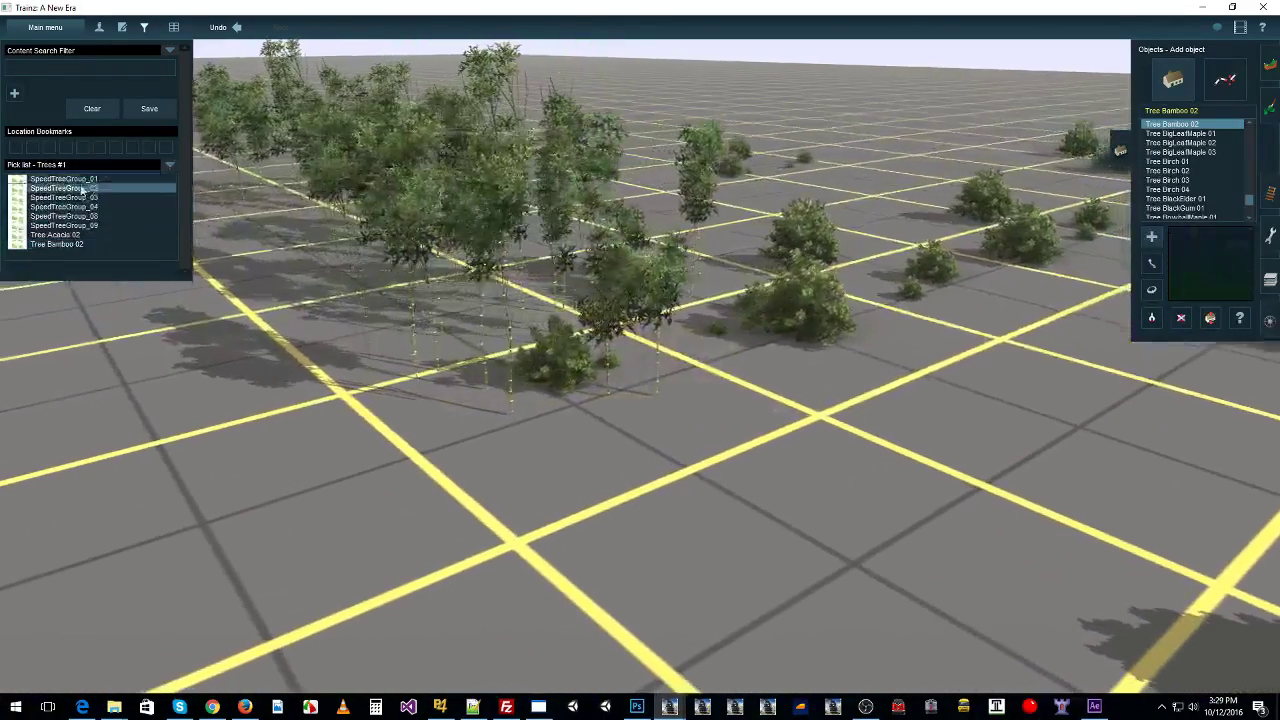
left_click(65, 206)
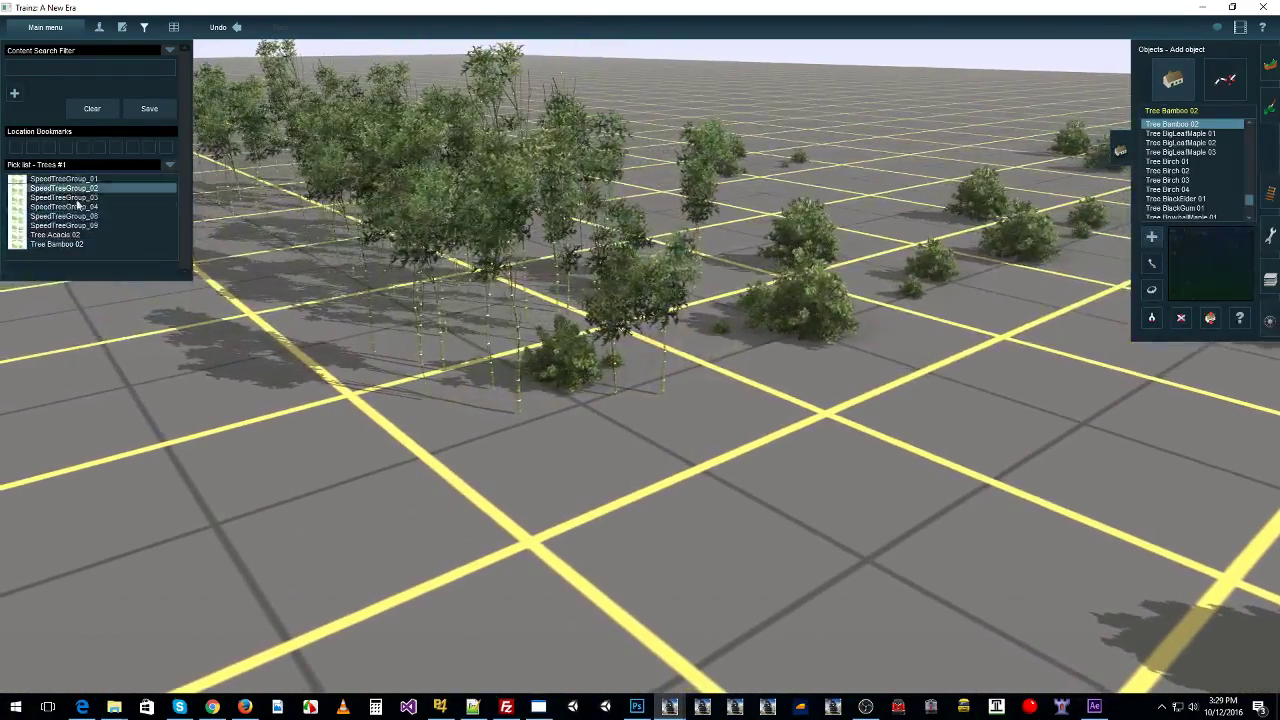
left_click(65, 181)
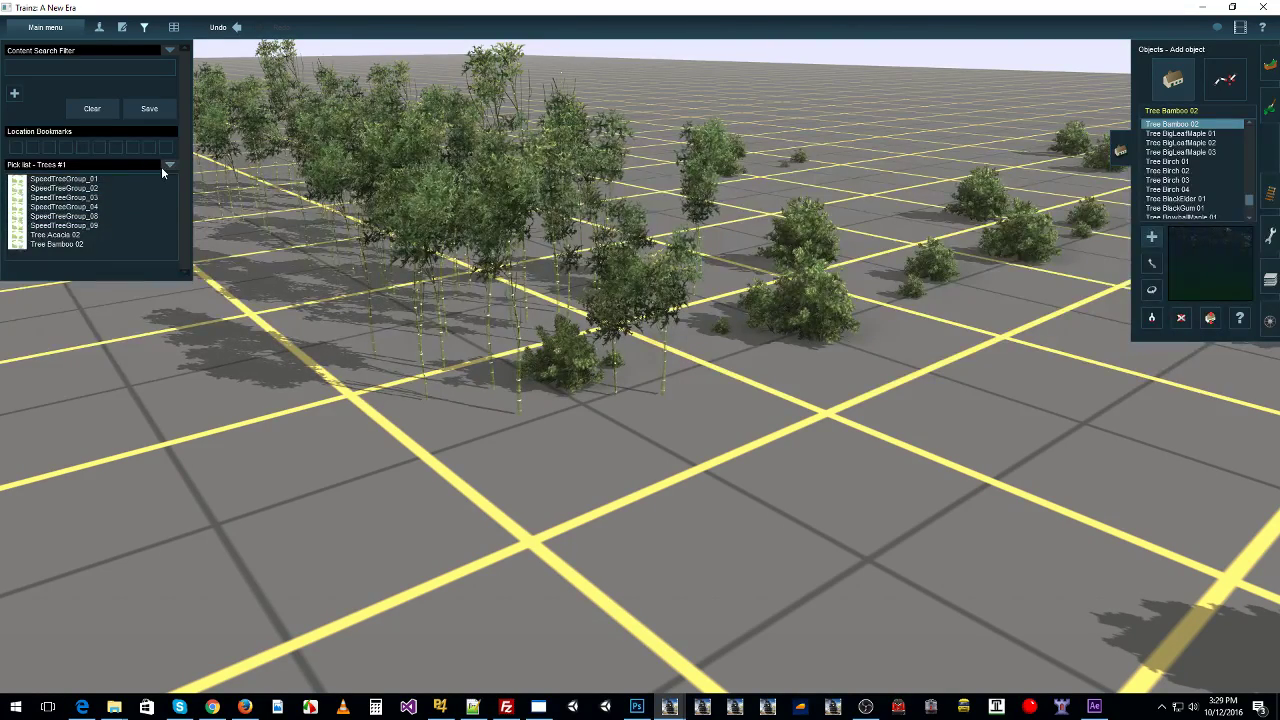
Step: Create a new pick list named House #1
left_click(168, 164)
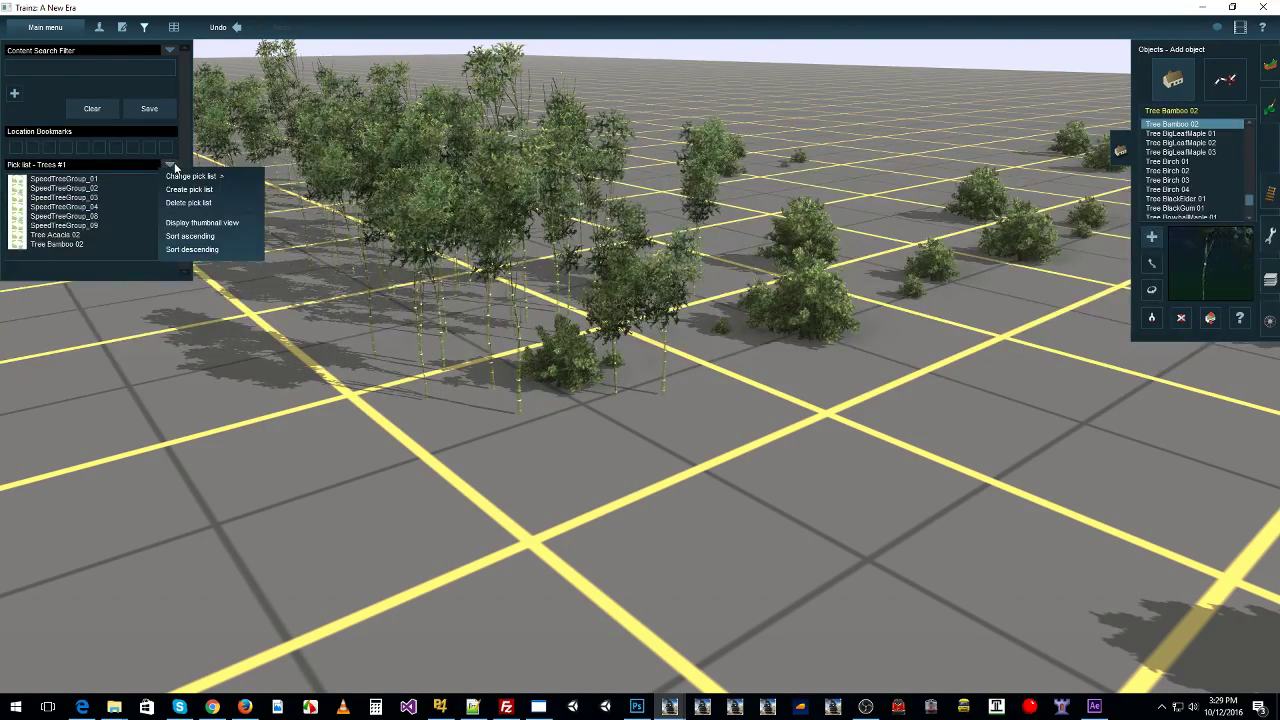
mouse_move(174, 181)
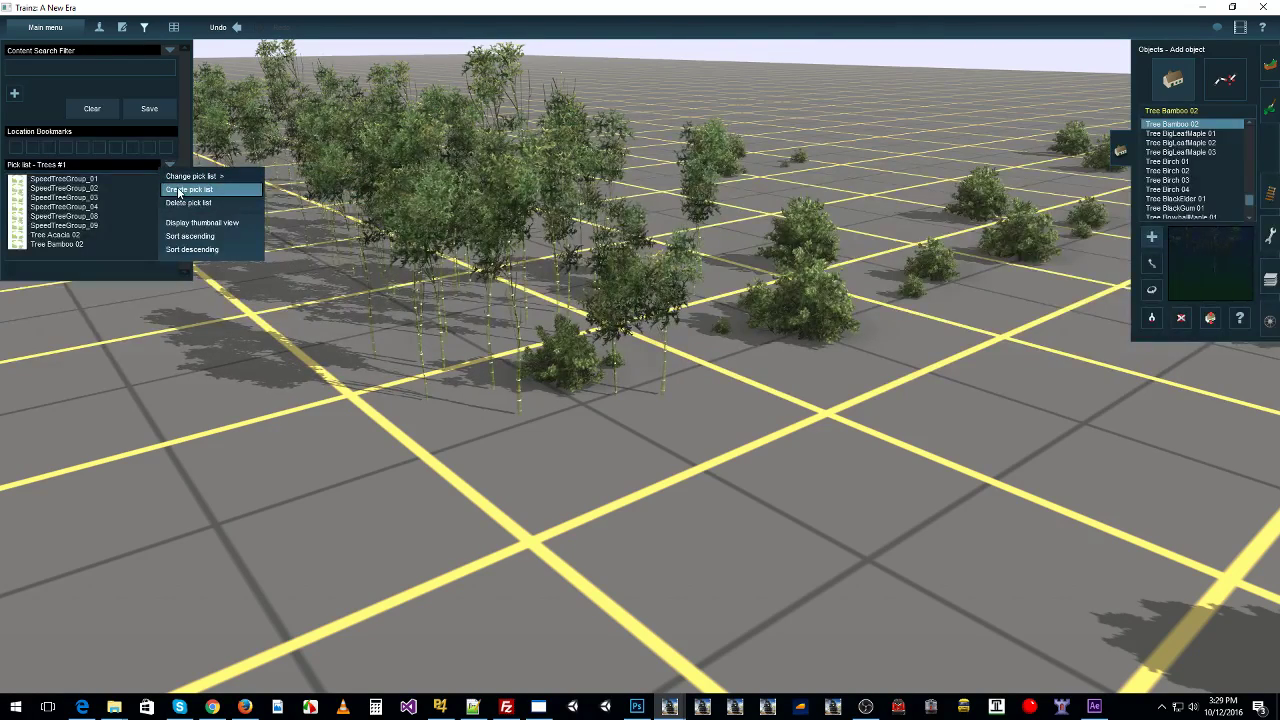
left_click(179, 190)
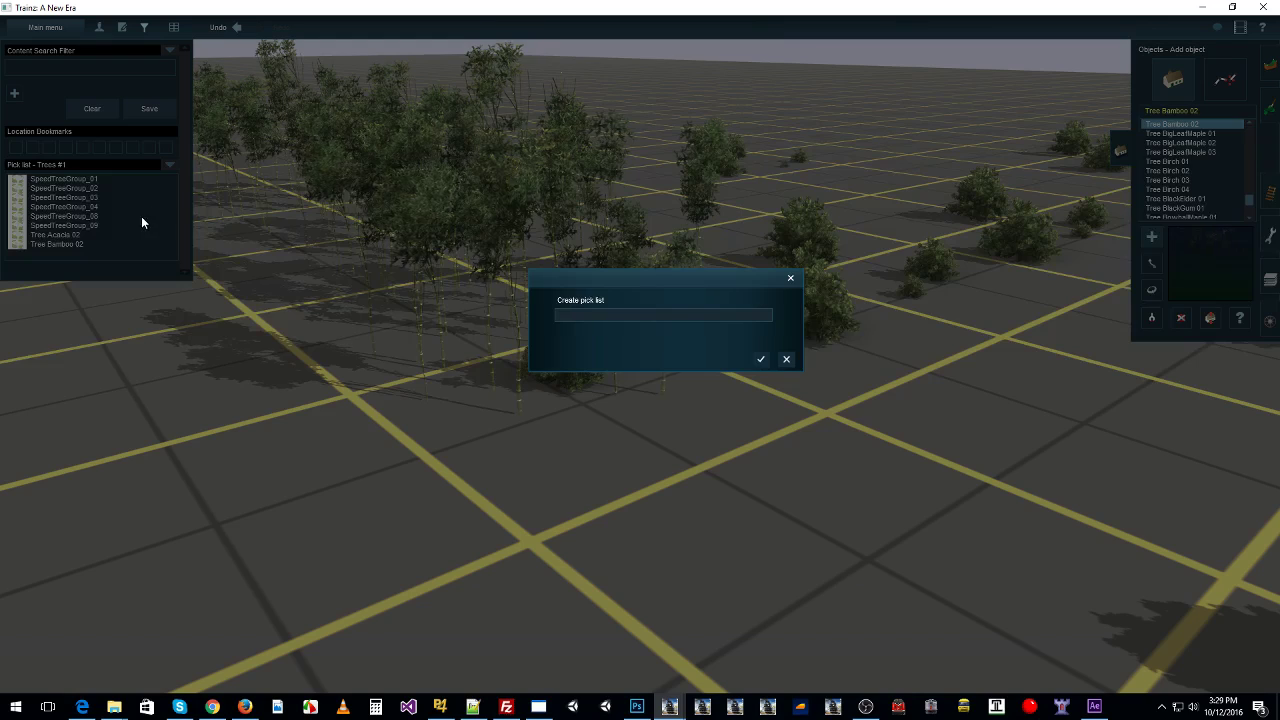
left_click(614, 316)
type("House #1")
left_click(760, 360)
Step: Search the objects for "building" and place building 02 edc at two spots in front of the bamboo
left_click(1192, 110)
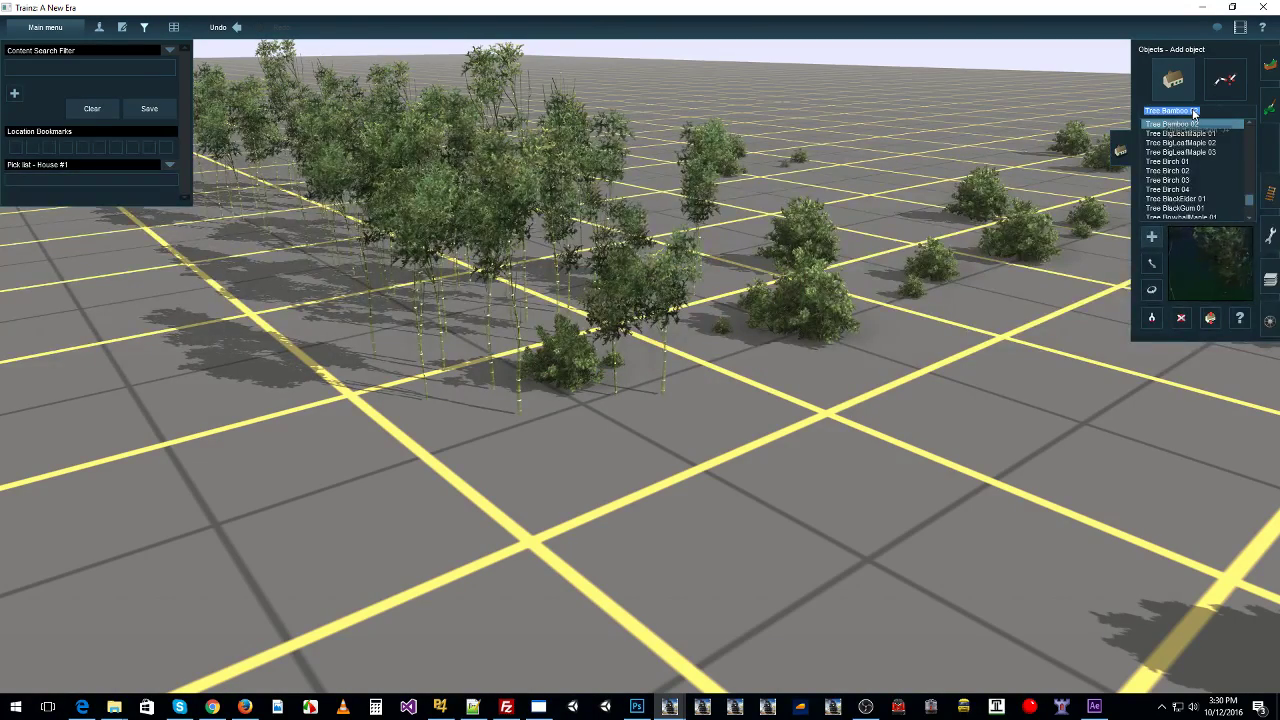
type("building")
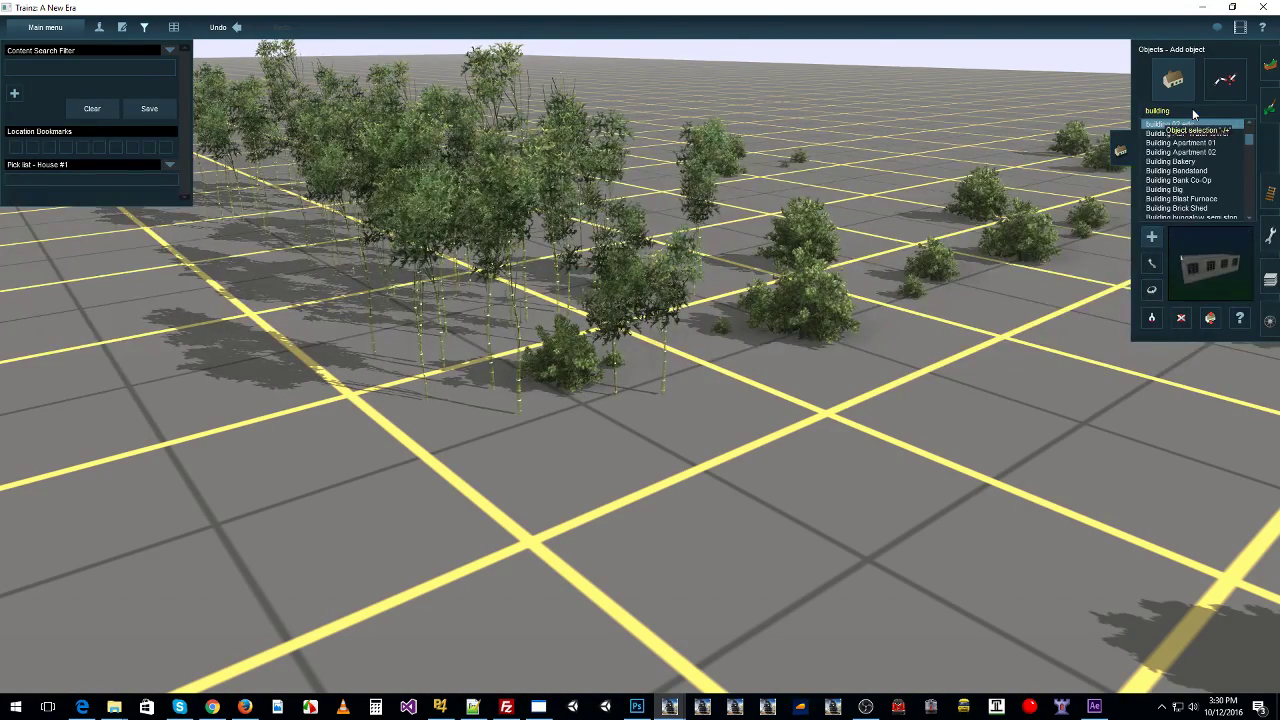
left_click(835, 426)
left_click(204, 455)
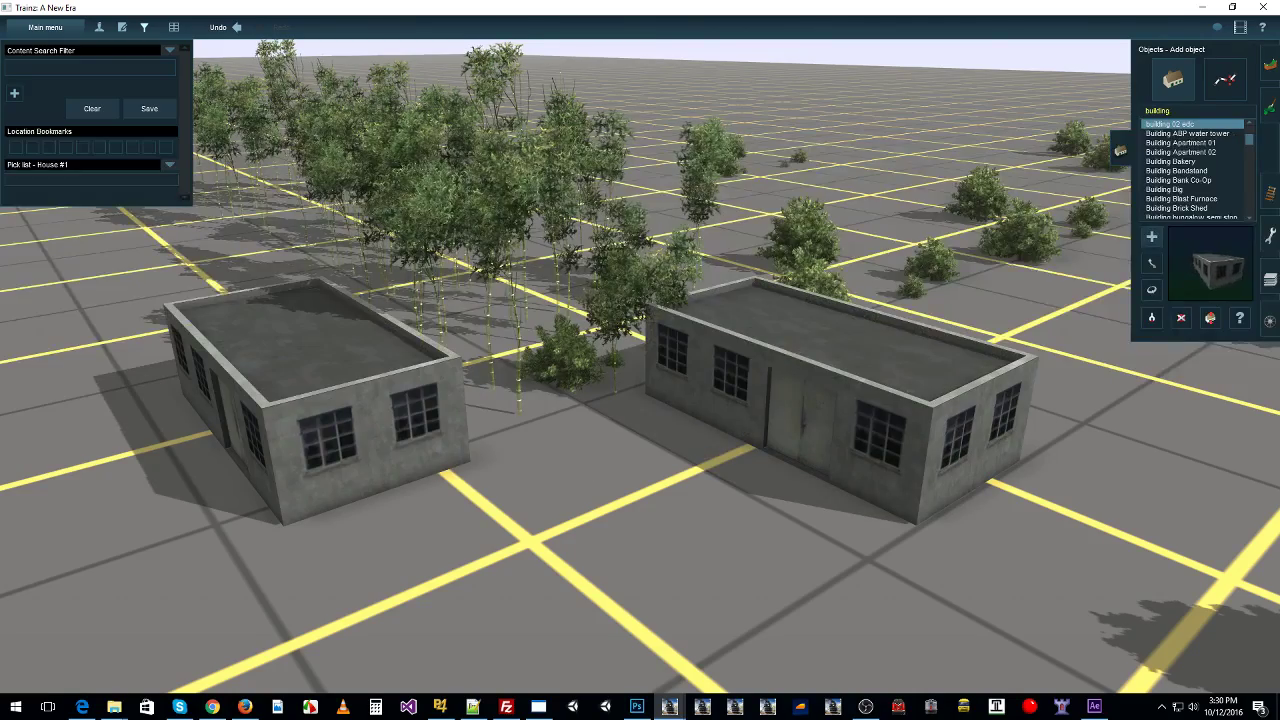
Step: Place Building Bakery at three spots, one between the two grey buildings and two on open ground nearby
left_click(1170, 161)
left_click(668, 546)
scroll(668, 546, "down", 5)
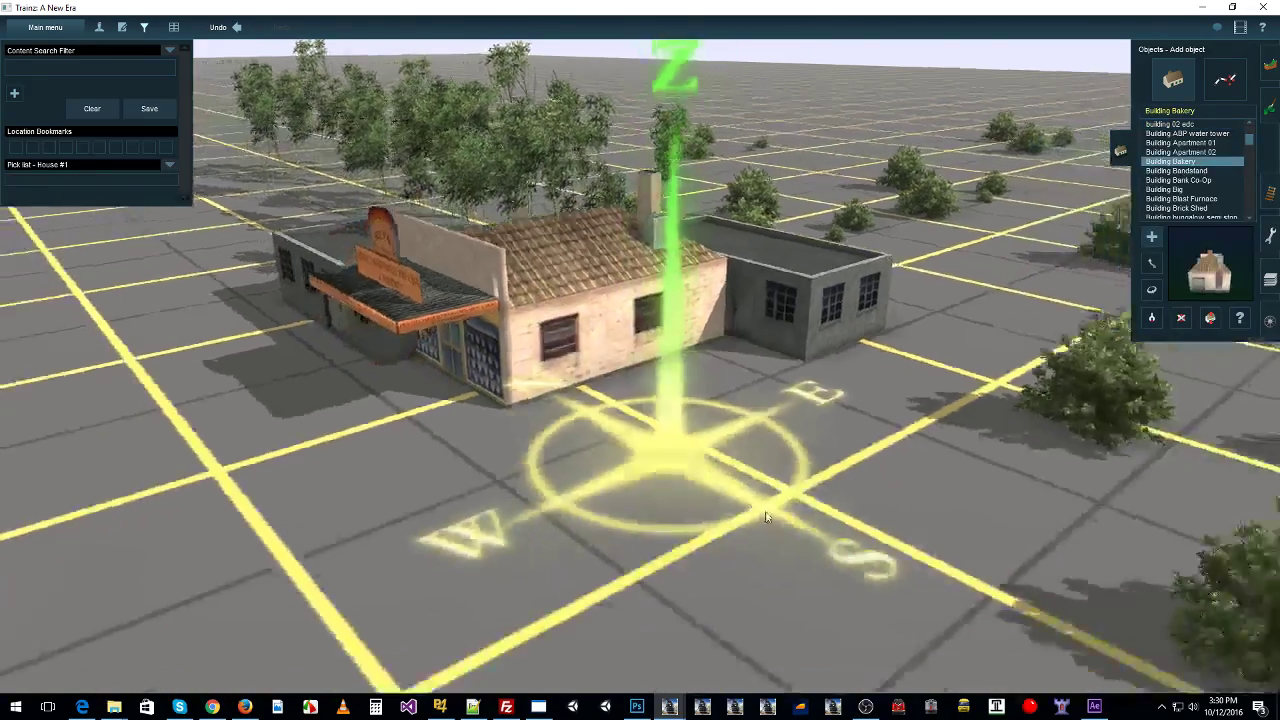
left_click(545, 465)
left_click(812, 420)
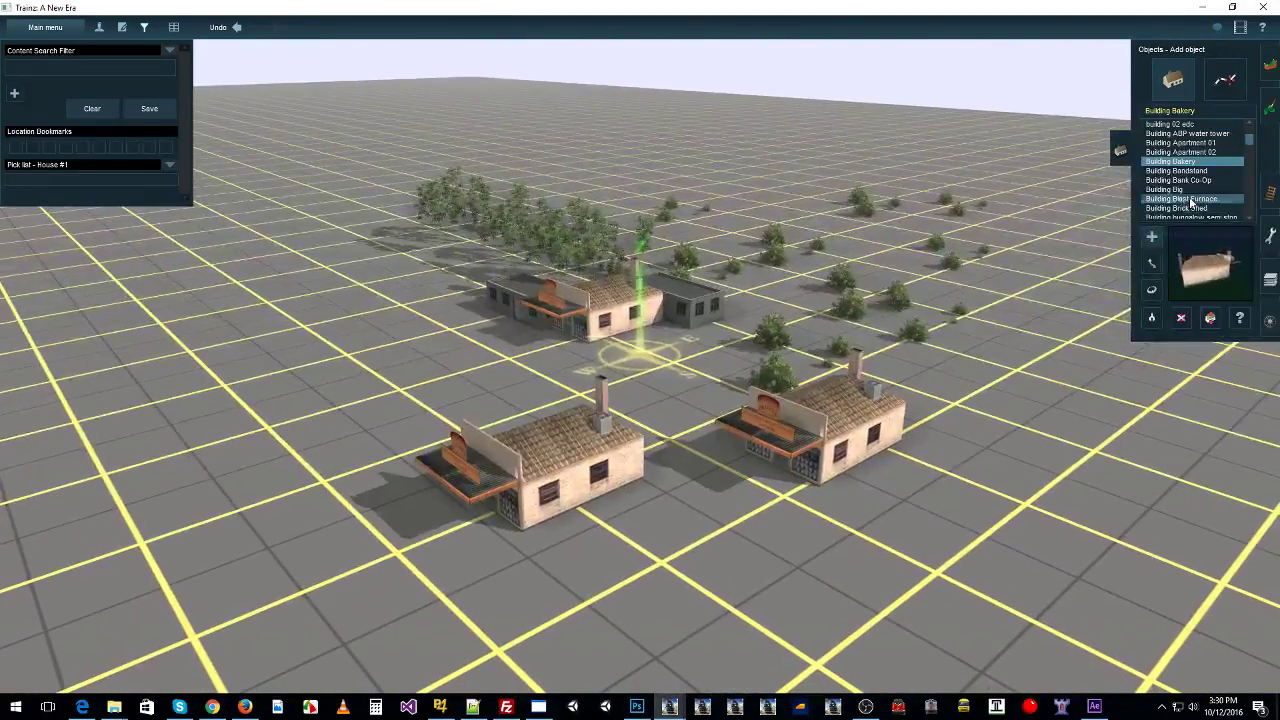
Step: Place Building Blast Furnace on the grid beside the bakeries
left_click(1192, 200)
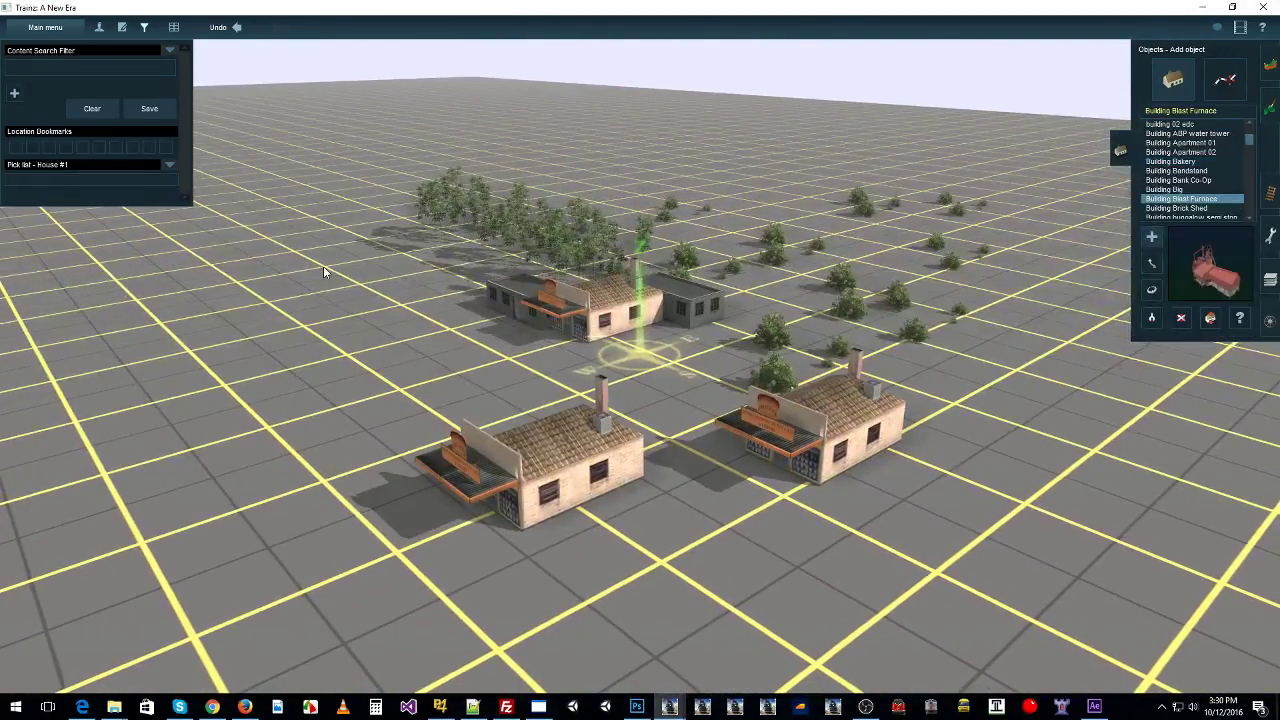
left_click(375, 306)
scroll(387, 383, "down", 4)
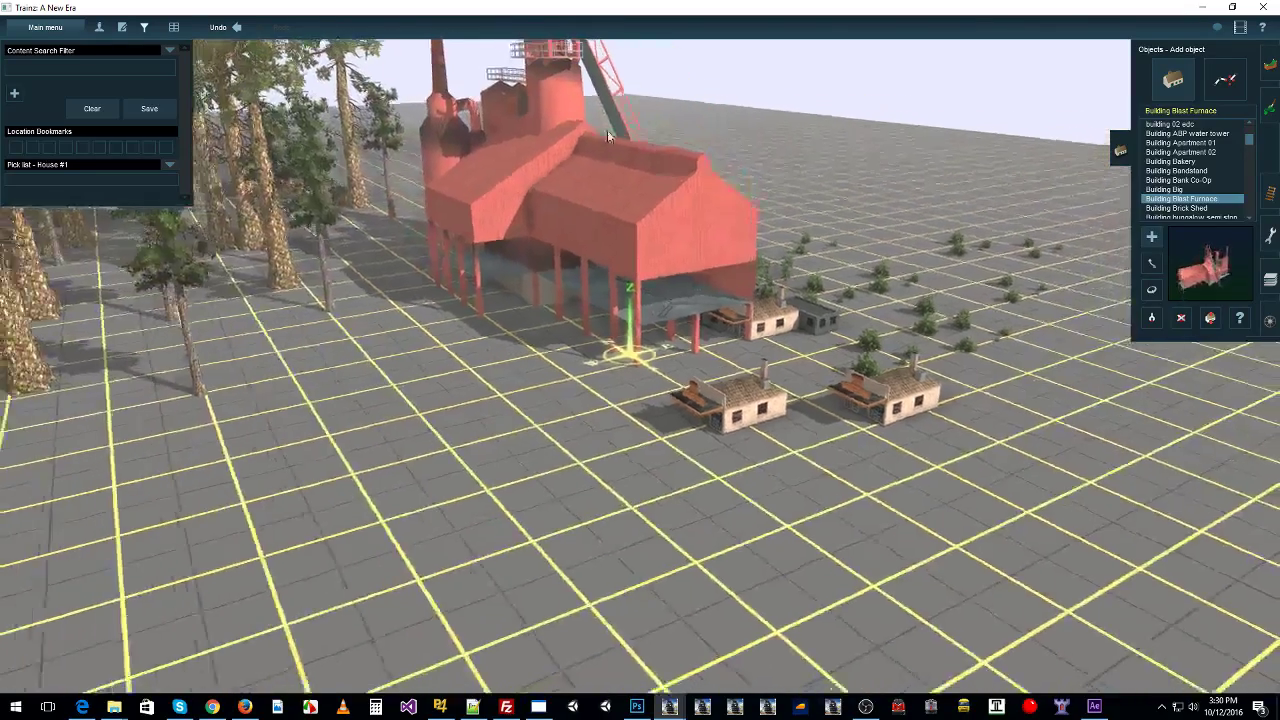
Step: Pick up Building Bakery from a placed bakery with Get object and add it to the House #1 pick list
left_click(1209, 320)
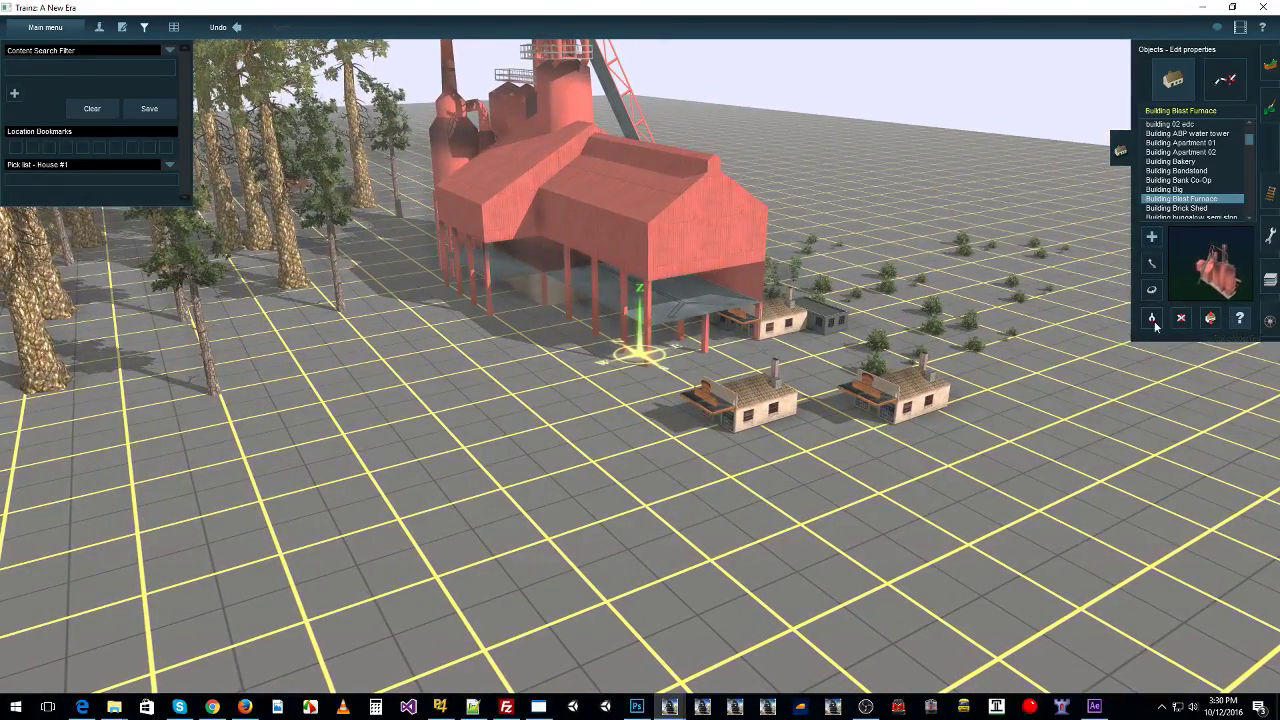
left_click(898, 400)
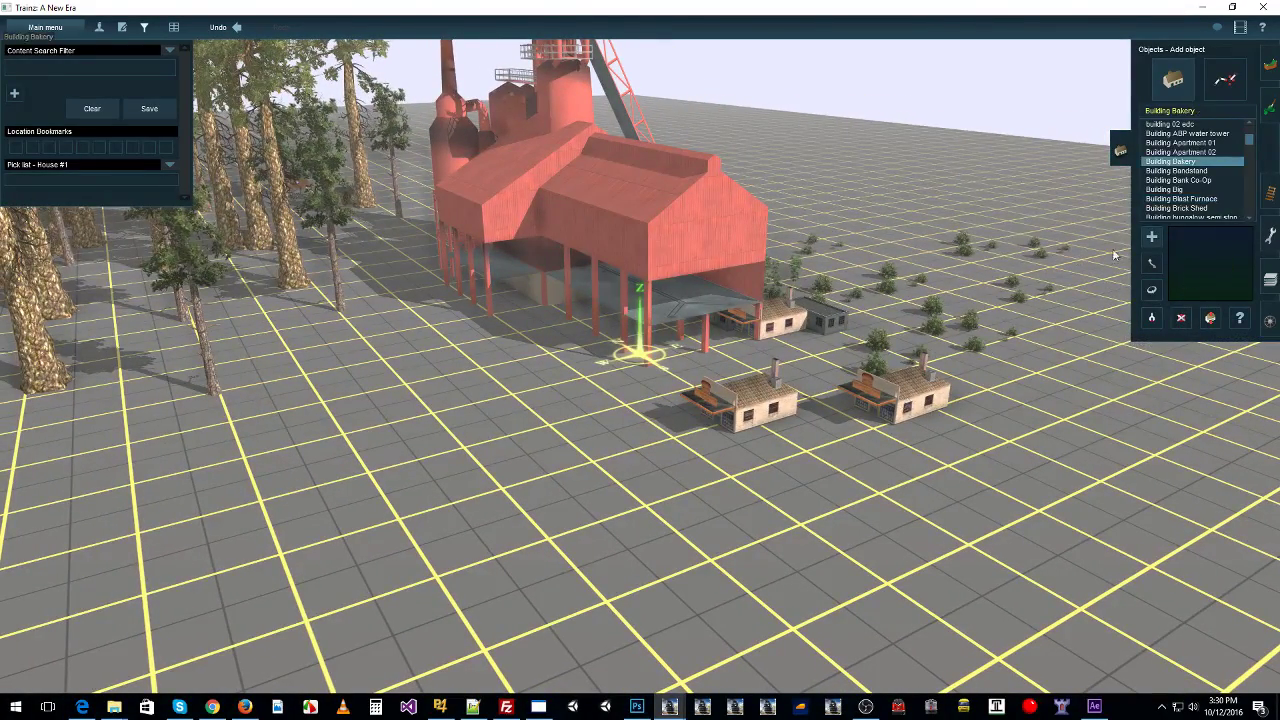
left_click(81, 179)
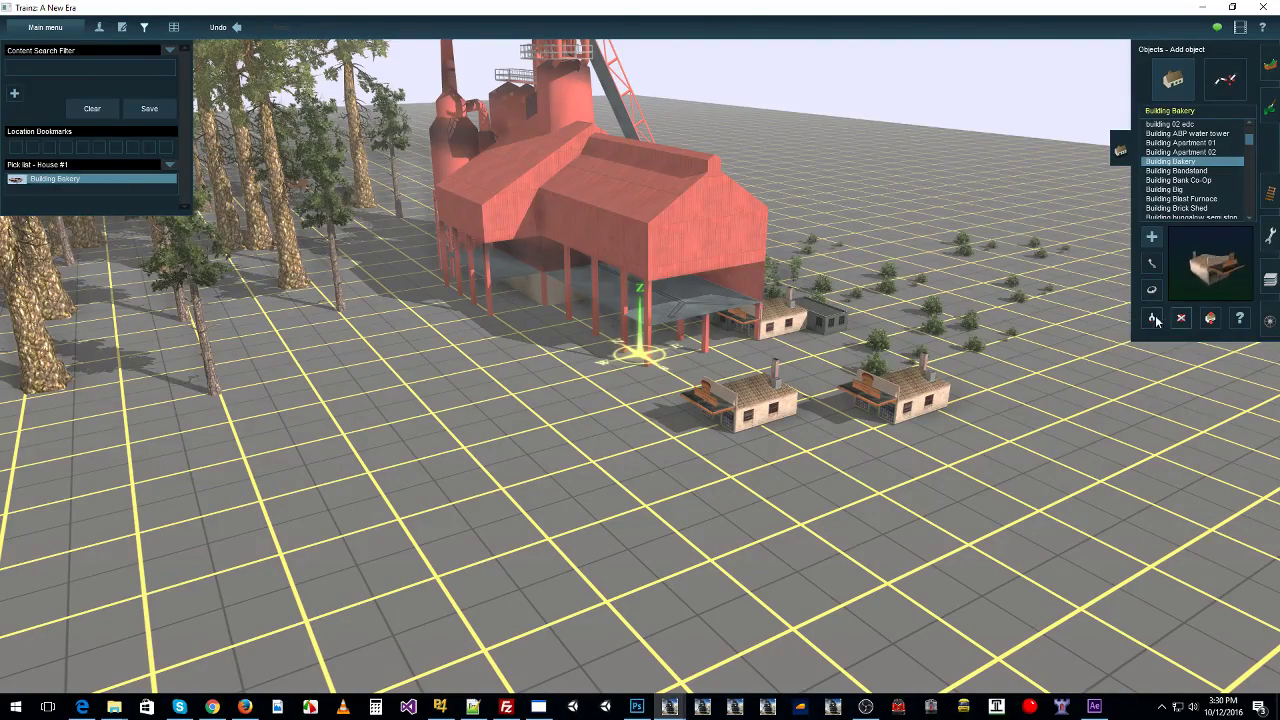
Step: Get building 02 edc from the placed grey building and add it and Building Bank Co-Op to the House #1 pick list
mouse_move(292, 321)
right_mouse_down()
mouse_move(490, 370)
mouse_move(657, 500)
mouse_move(846, 354)
mouse_move(591, 360)
mouse_move(520, 314)
mouse_move(251, 303)
right_mouse_up()
scroll(570, 345, "up", 5)
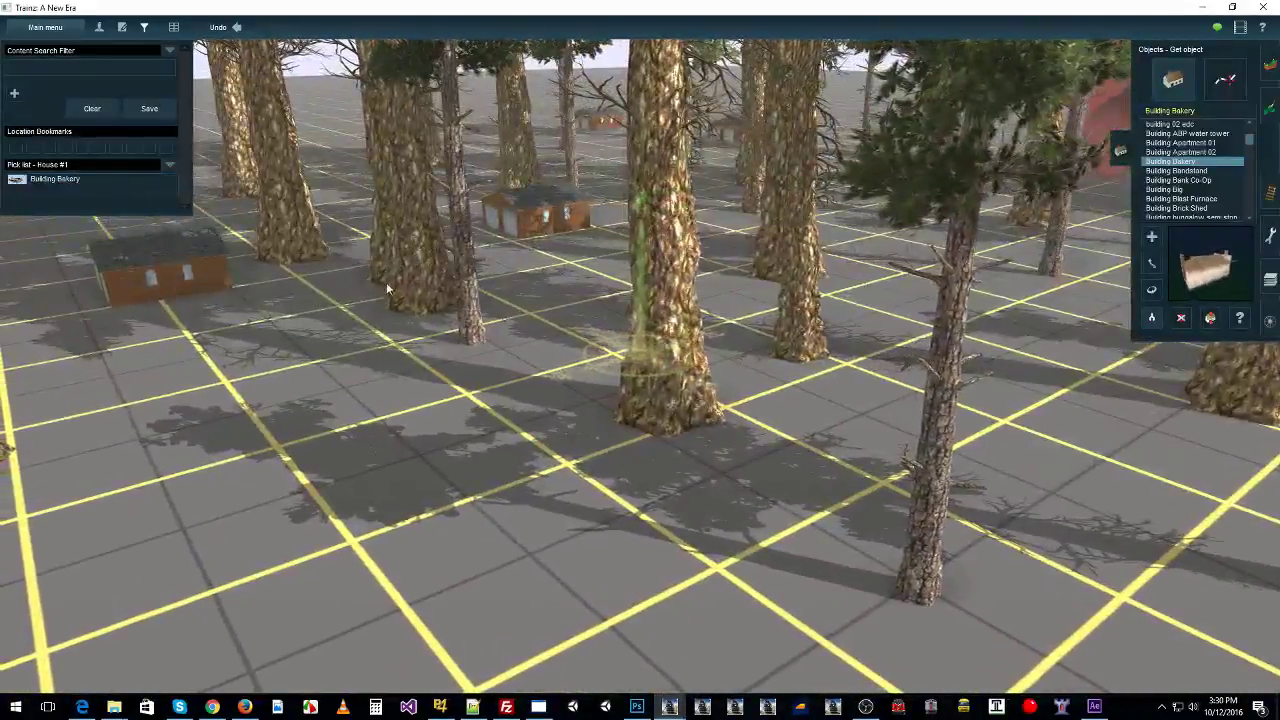
scroll(354, 306, "up", 3)
mouse_move(386, 284)
right_mouse_down()
mouse_move(354, 306)
mouse_move(794, 378)
mouse_move(993, 350)
mouse_move(838, 260)
mouse_move(768, 327)
mouse_move(635, 361)
right_mouse_up()
scroll(803, 388, "down", 5)
scroll(768, 327, "down", 3)
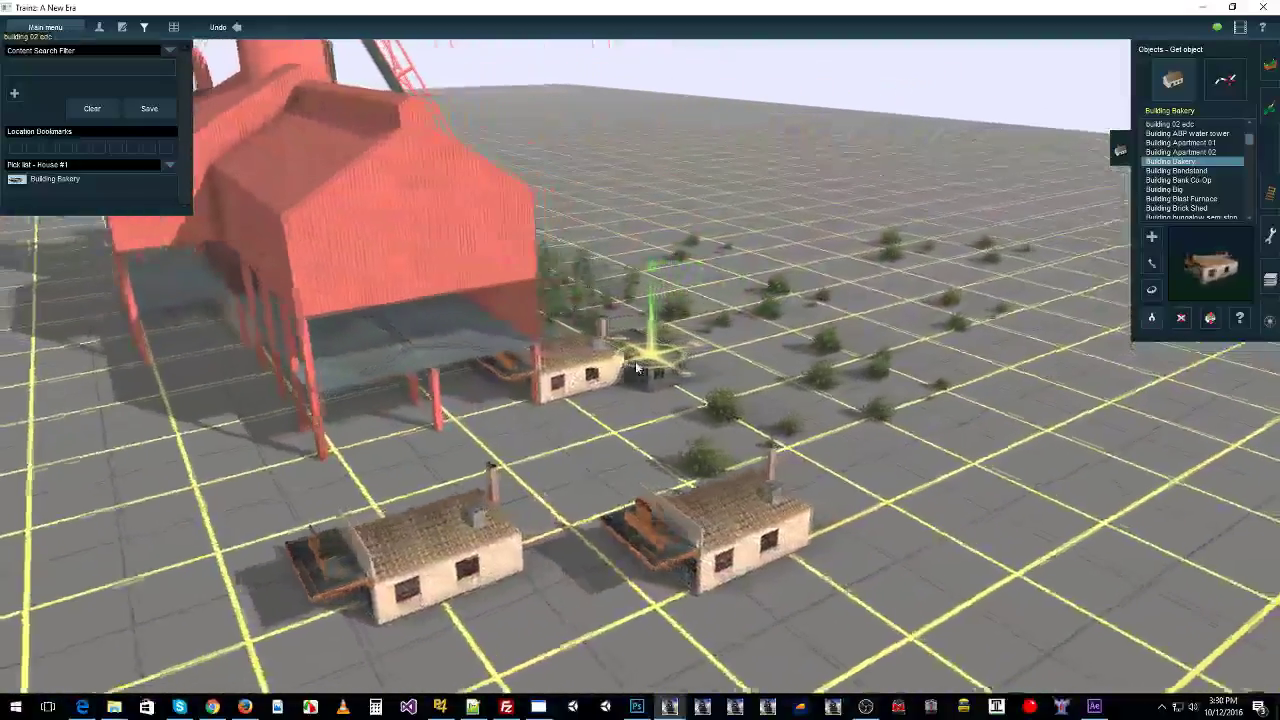
left_click(647, 366)
left_click(1189, 127)
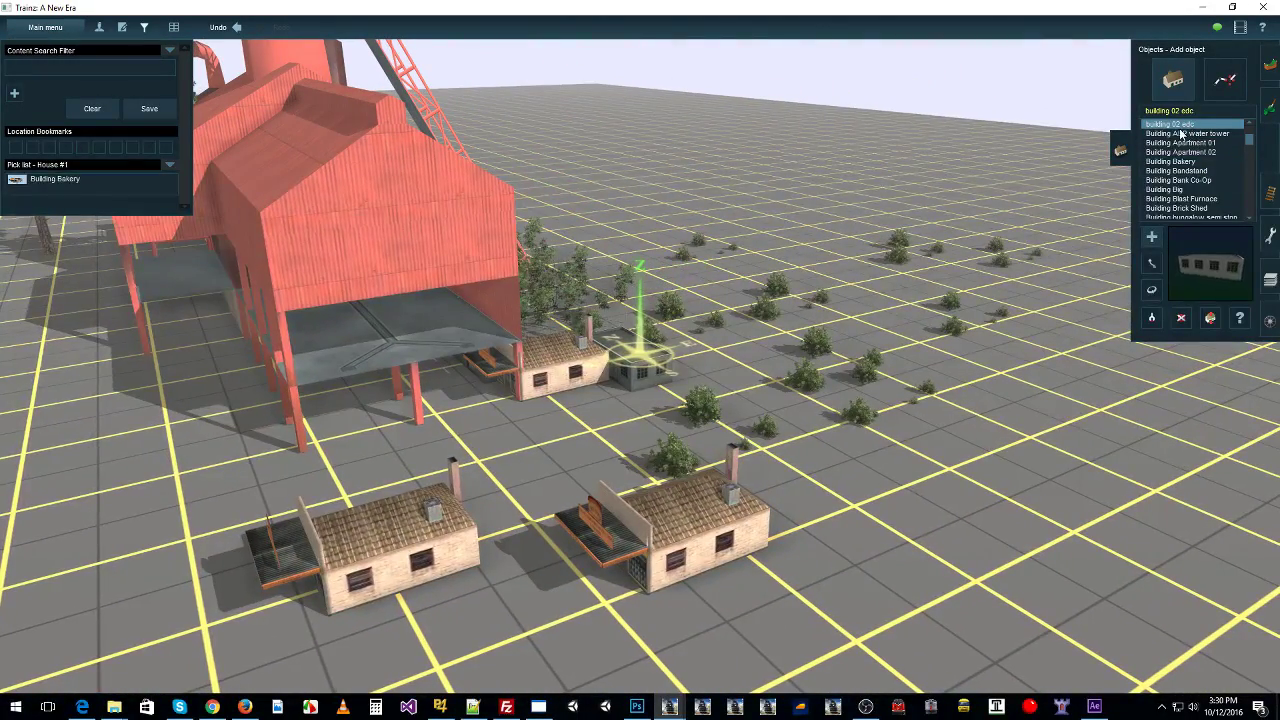
left_click_drag(67, 188, 88, 199)
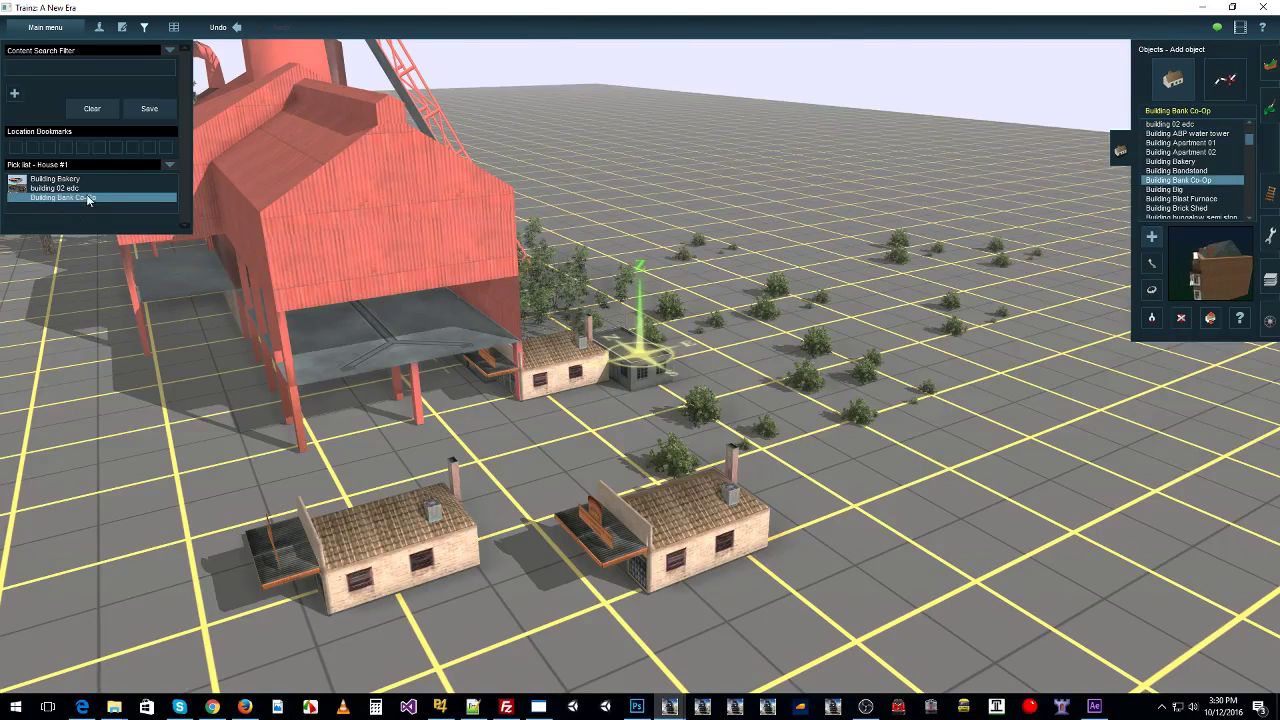
Step: Switch to the Trees #1 pick list and place SpeedTreeGroup_04 on open ground
left_click(171, 166)
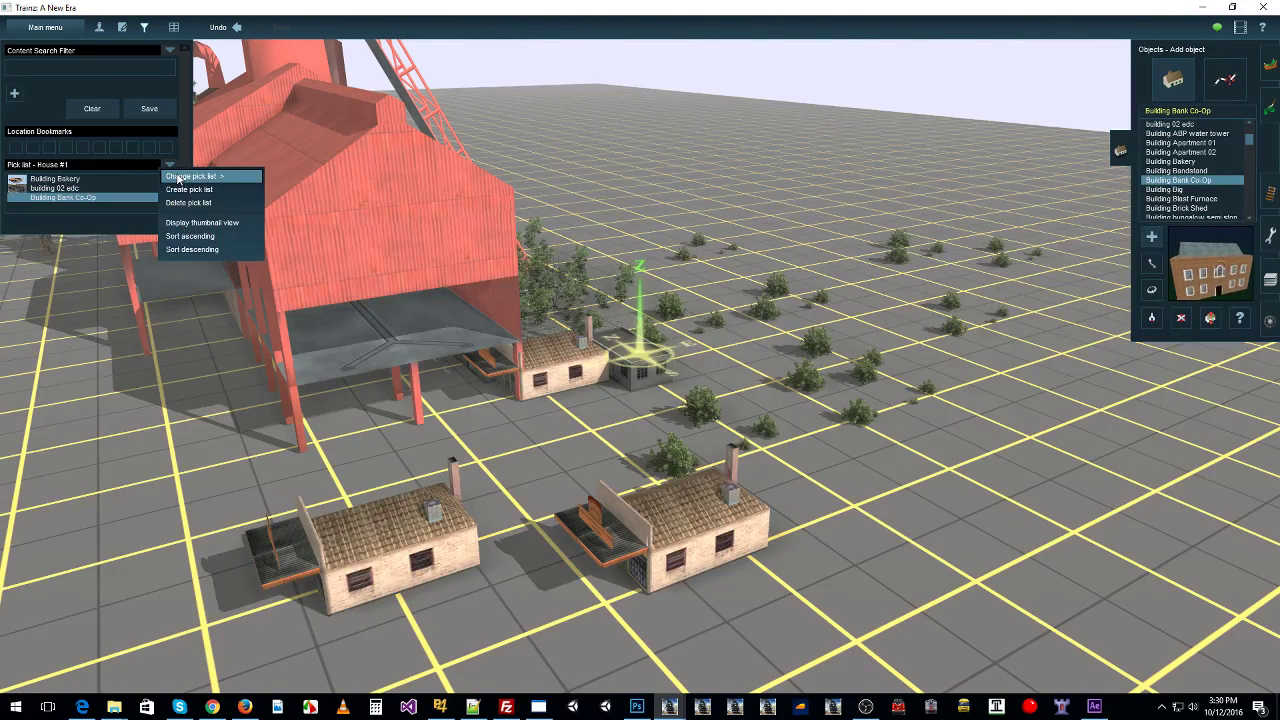
mouse_move(243, 177)
left_click(288, 193)
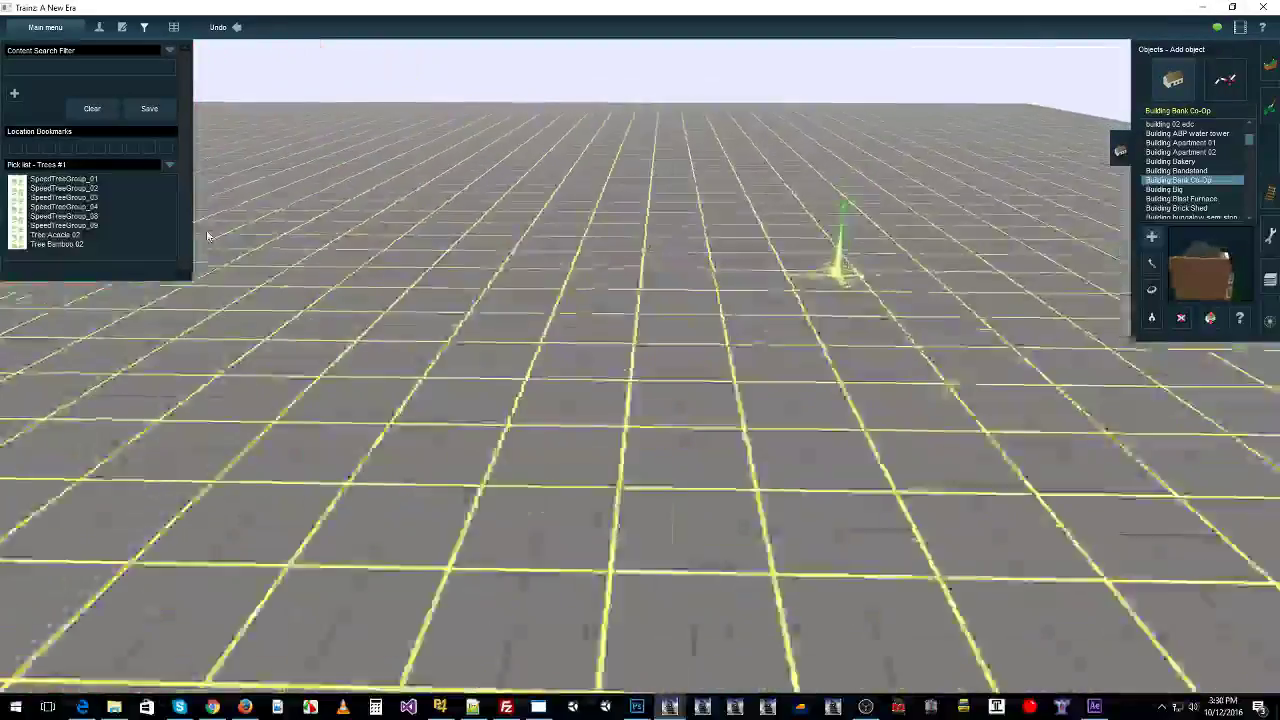
left_click(101, 208)
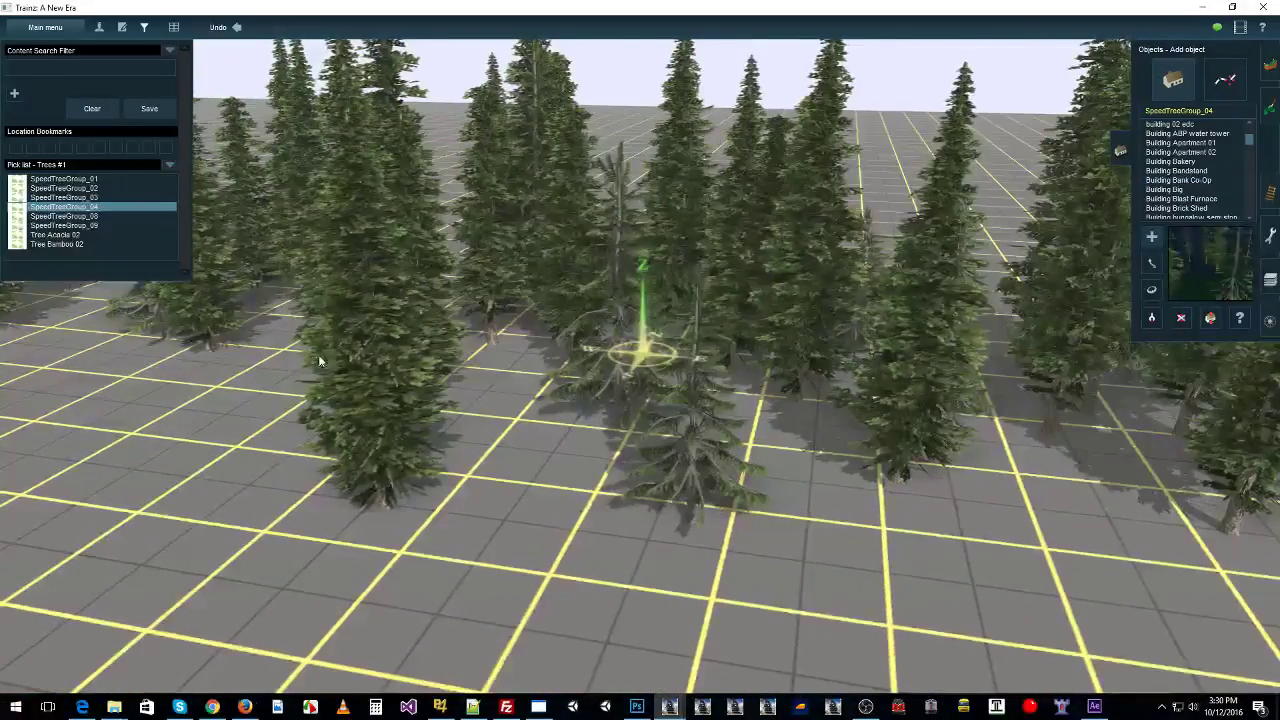
Step: Switch back to the House #1 pick list and place Building Bank Co-Op at four spots in front of the new trees
left_click(171, 166)
mouse_move(200, 176)
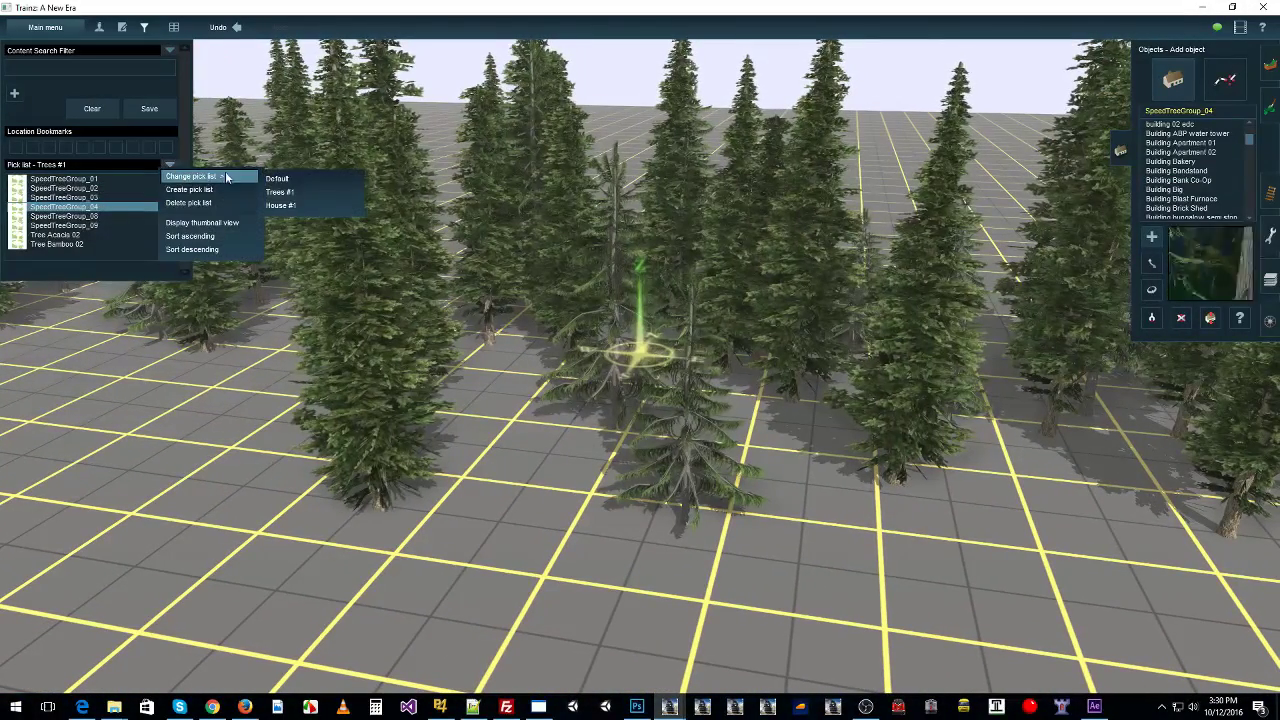
left_click(288, 204)
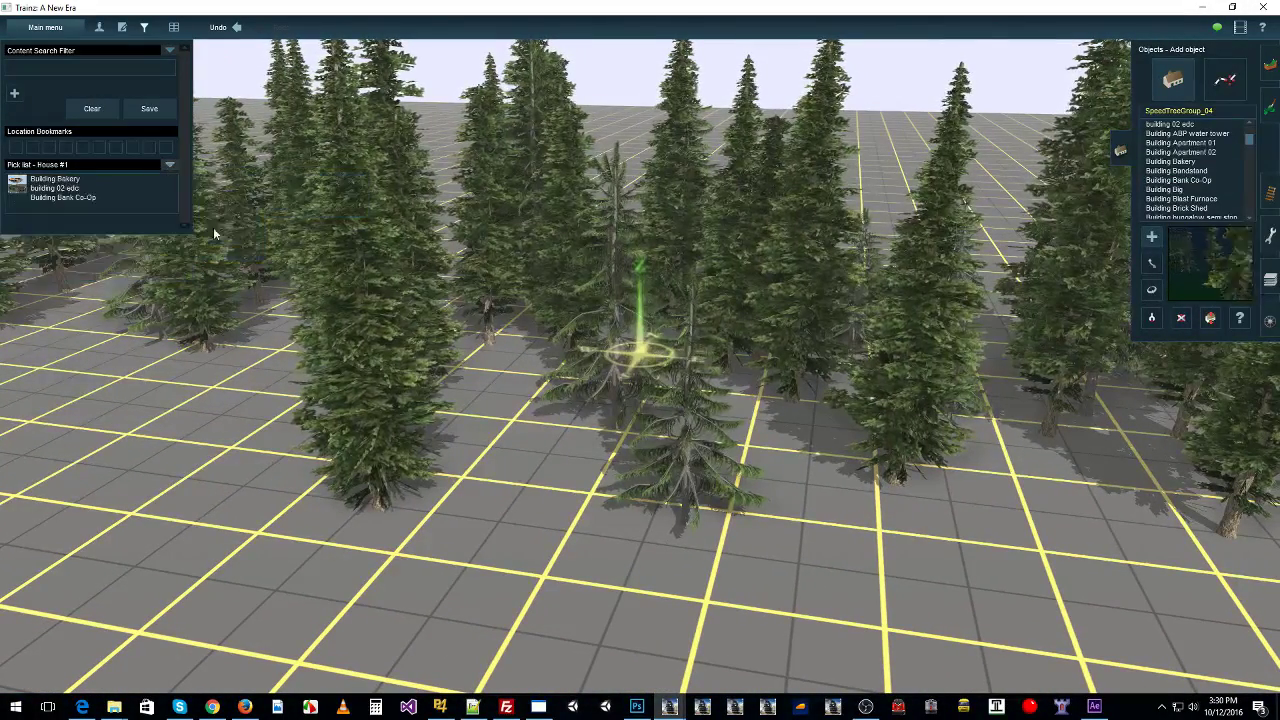
left_click(72, 197)
left_click(165, 395)
left_click(572, 583)
left_click(770, 585)
left_click(985, 560)
right_click(825, 505)
scroll(735, 403, "down", 5)
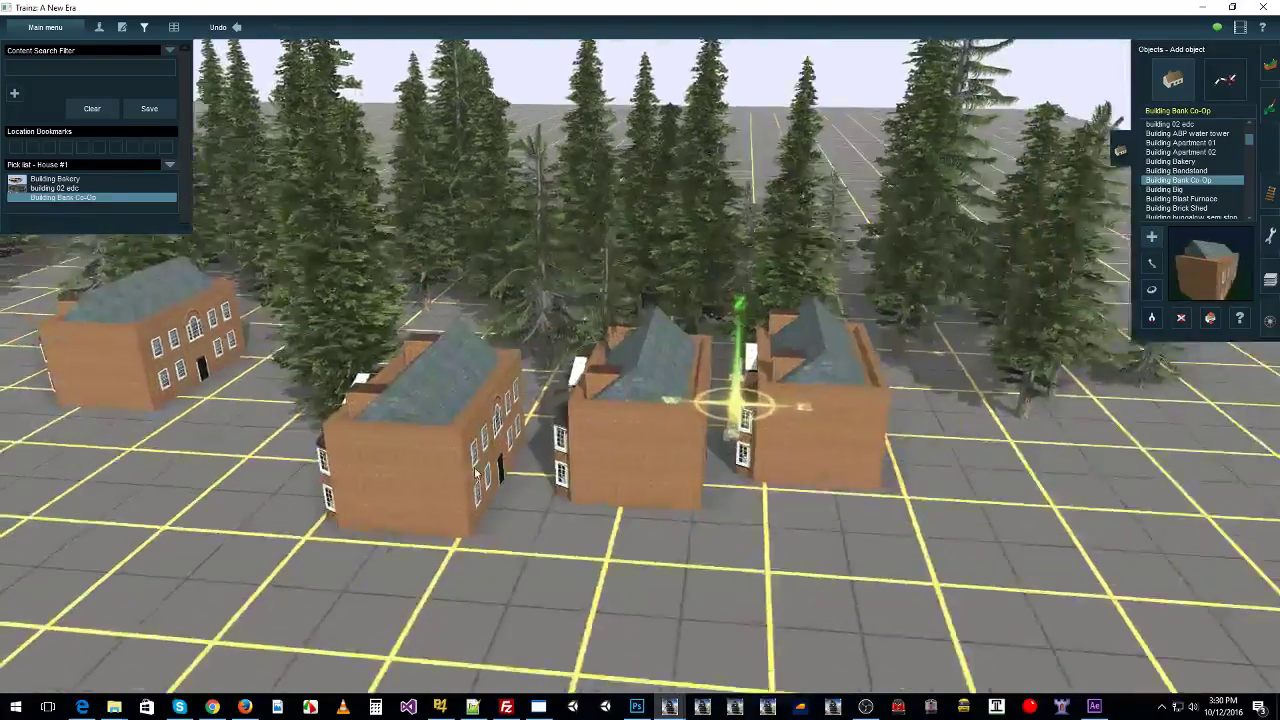
key("Right")
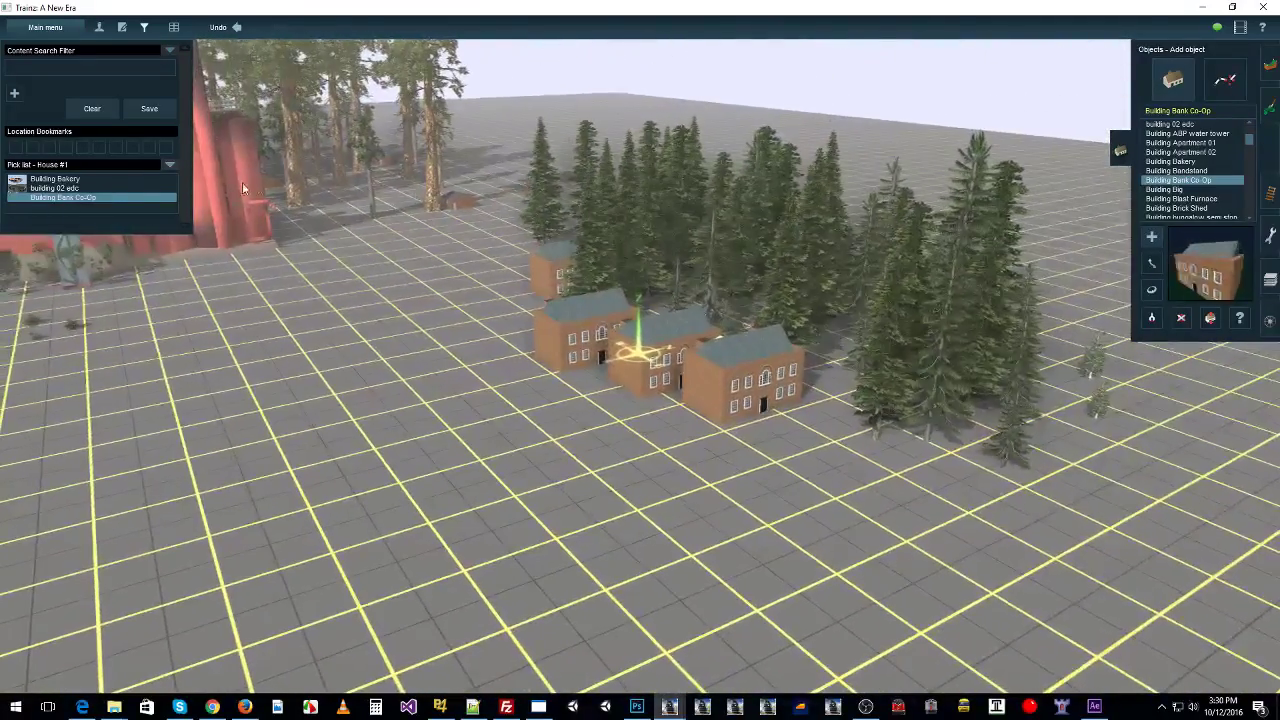
right_click(826, 213)
key("Left")
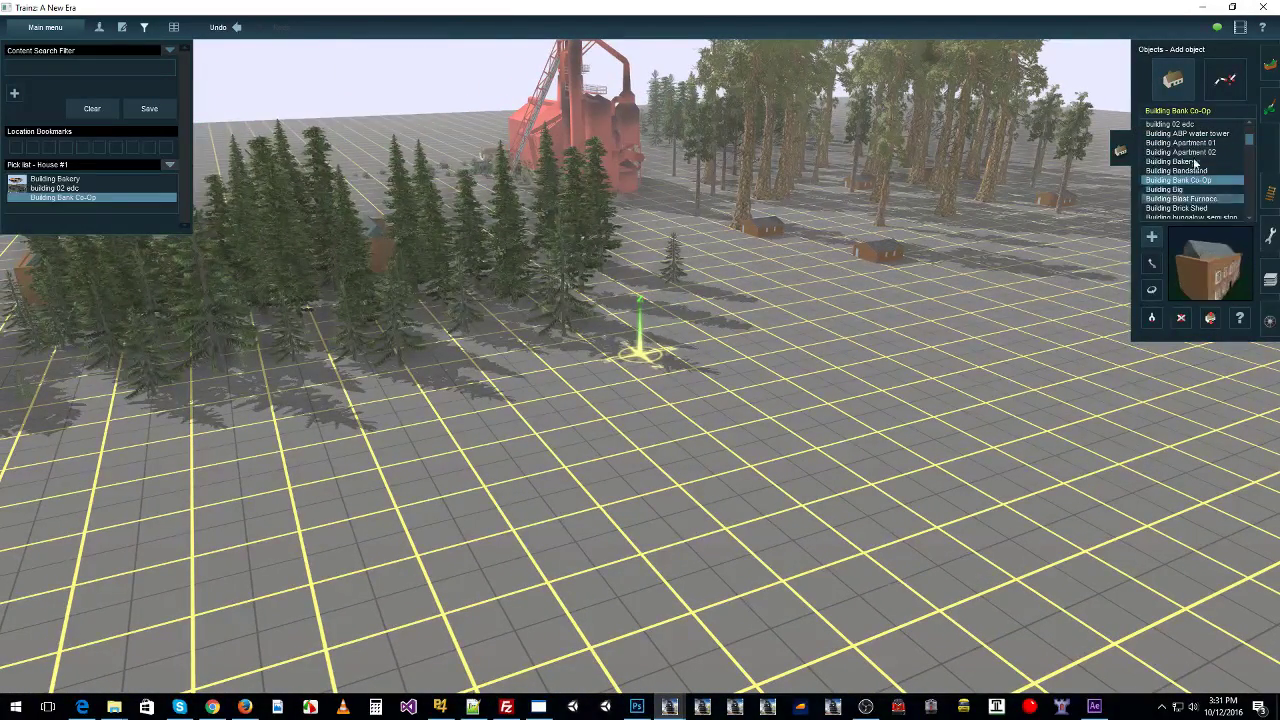
right_click(774, 322)
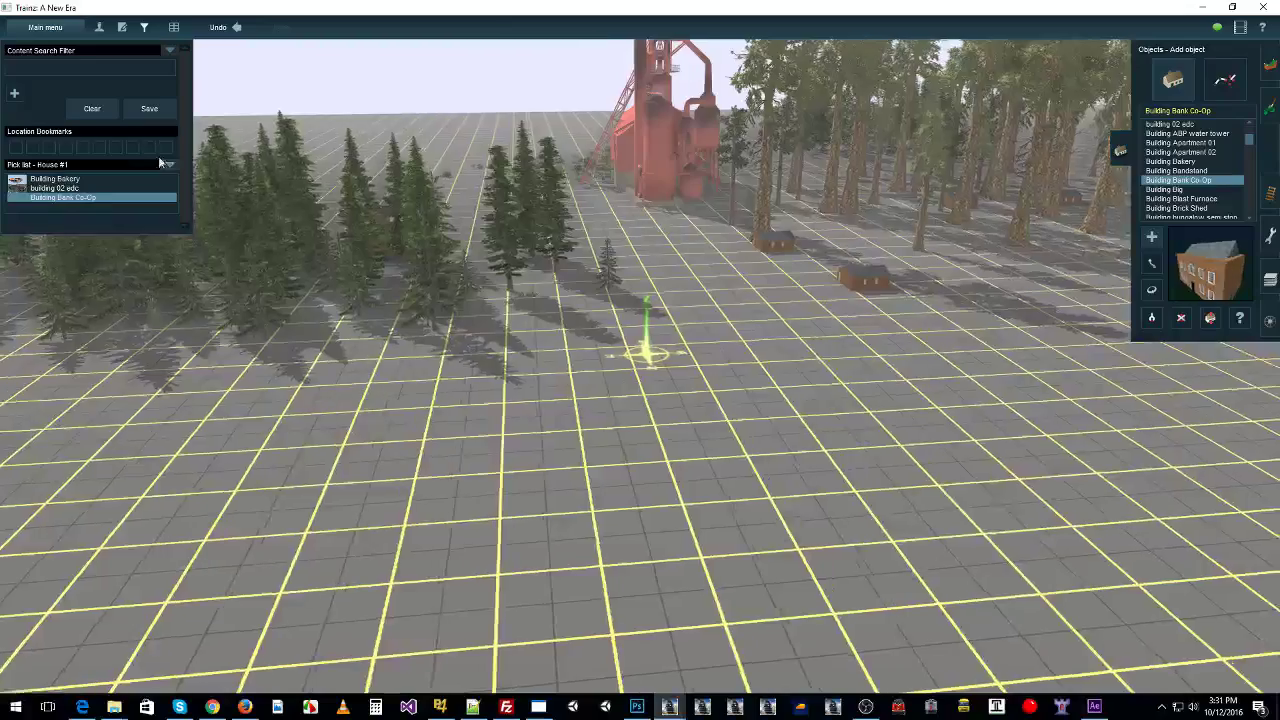
Step: Display the House #1 pick list as thumbnails to pick building 02 edc, and return it to list view
left_click(169, 165)
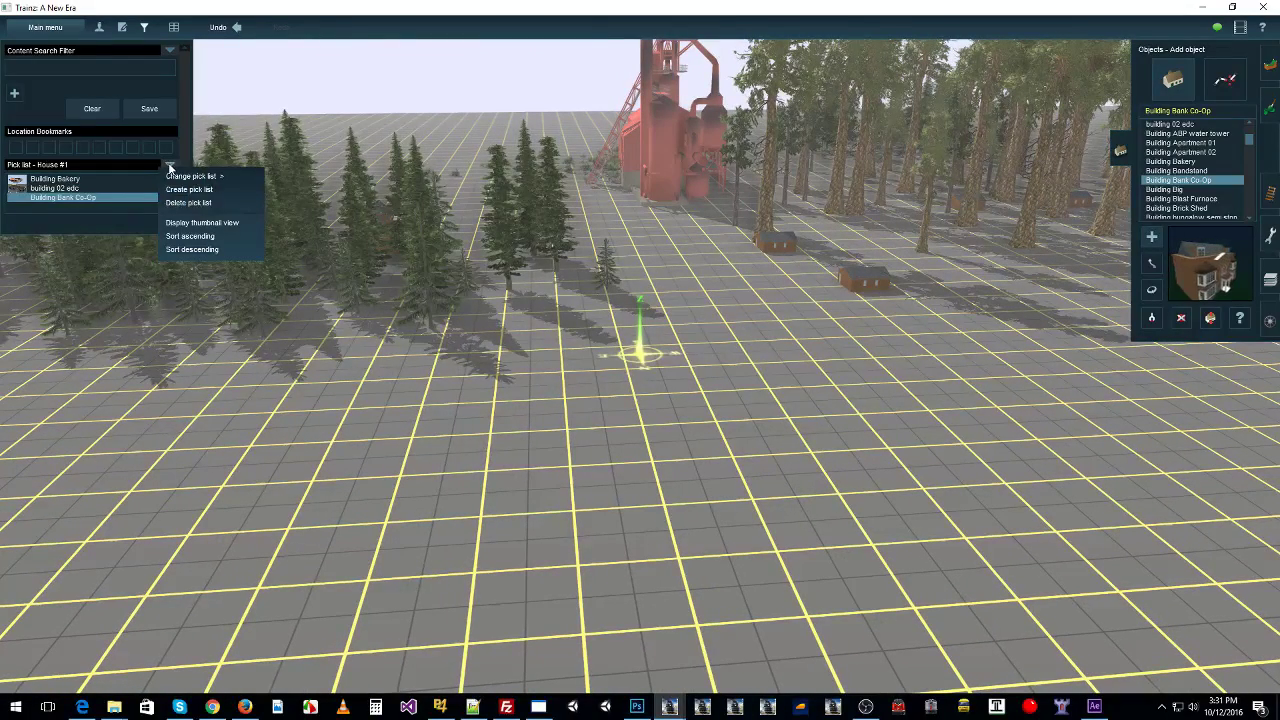
left_click(189, 223)
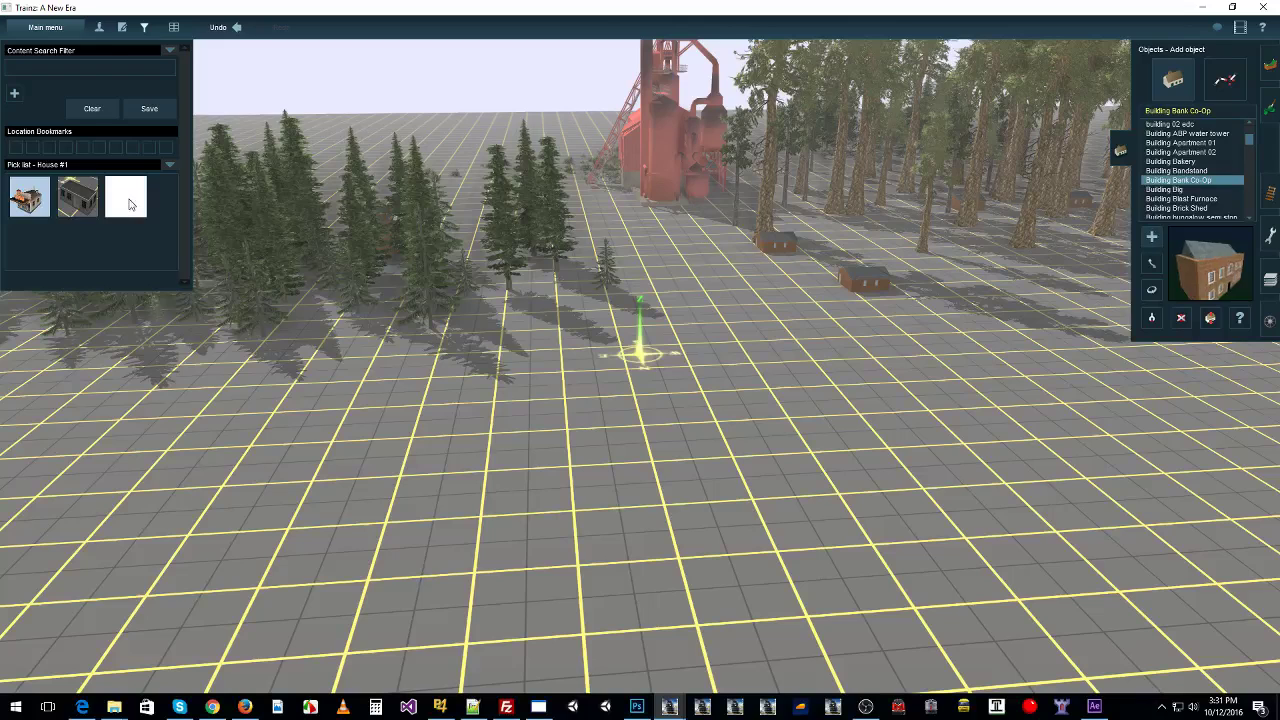
left_click(80, 207)
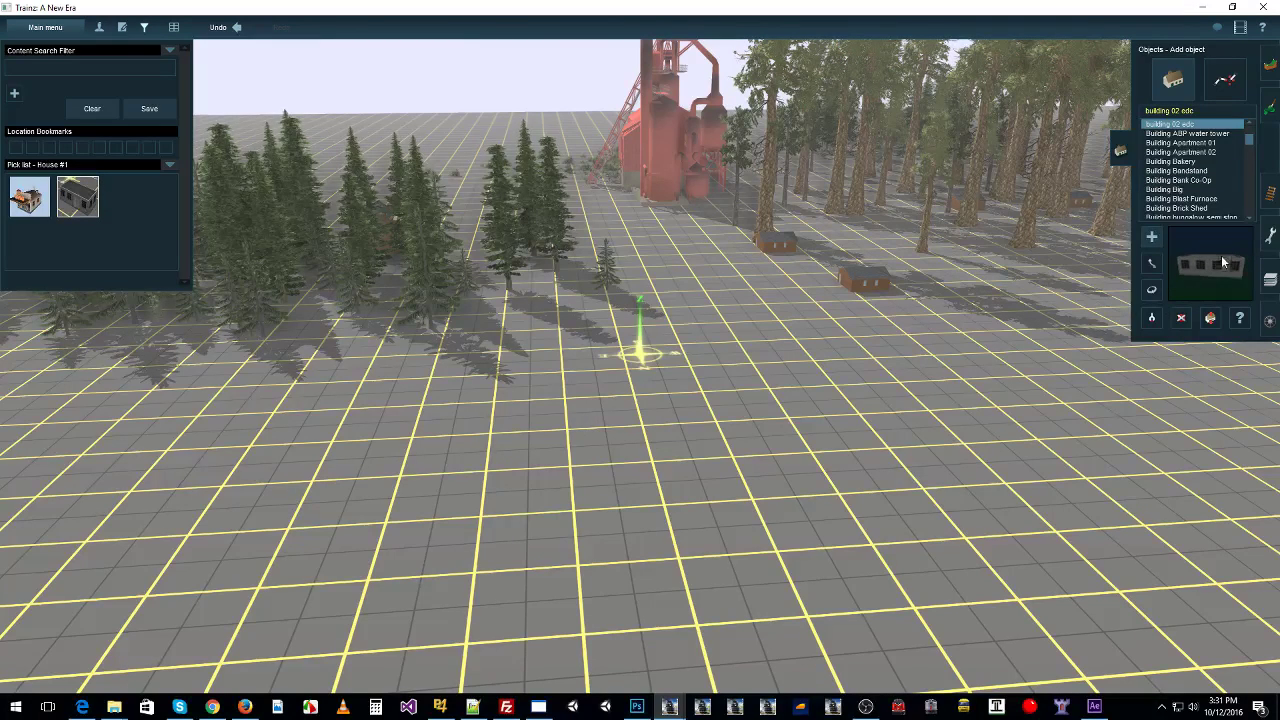
left_click(169, 166)
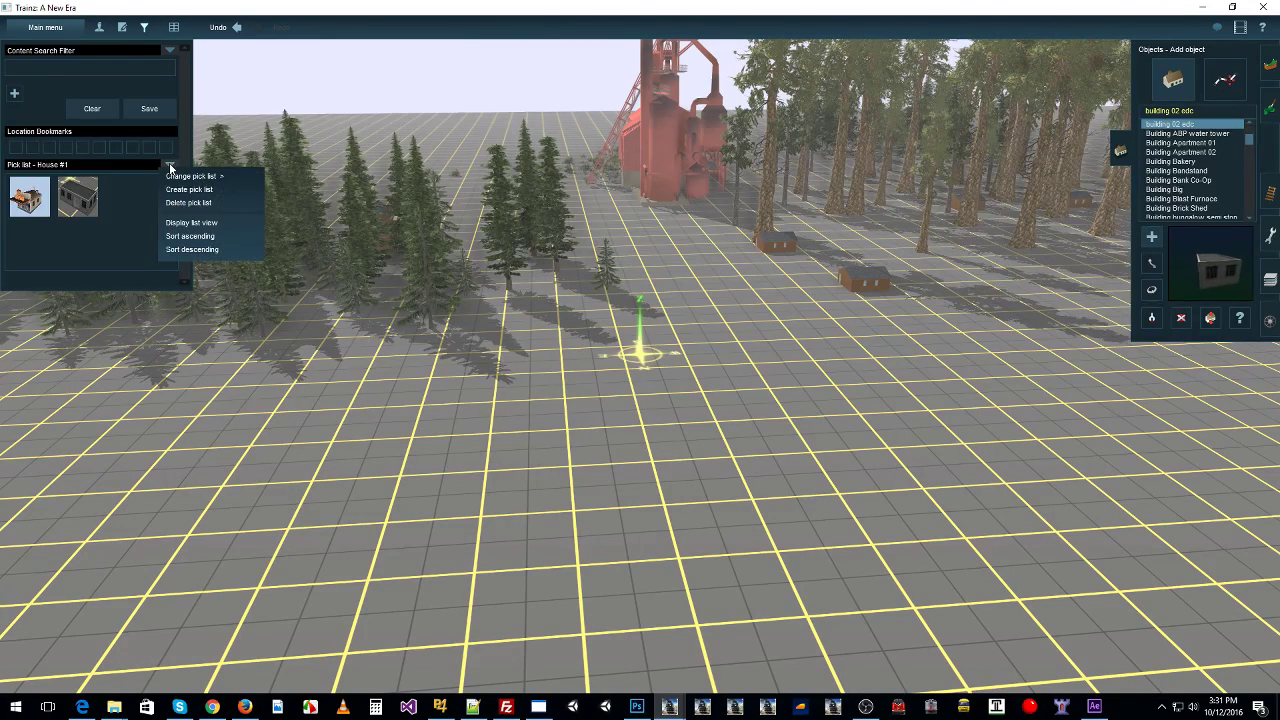
left_click(185, 225)
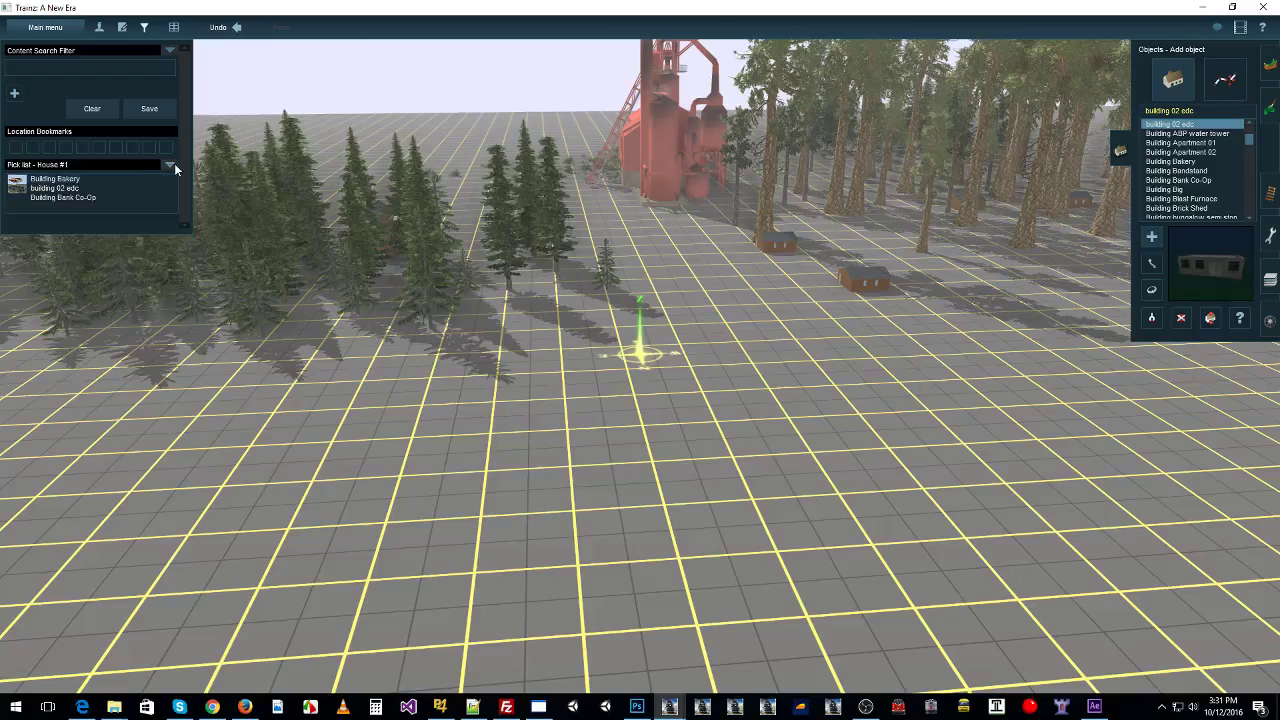
left_click(172, 166)
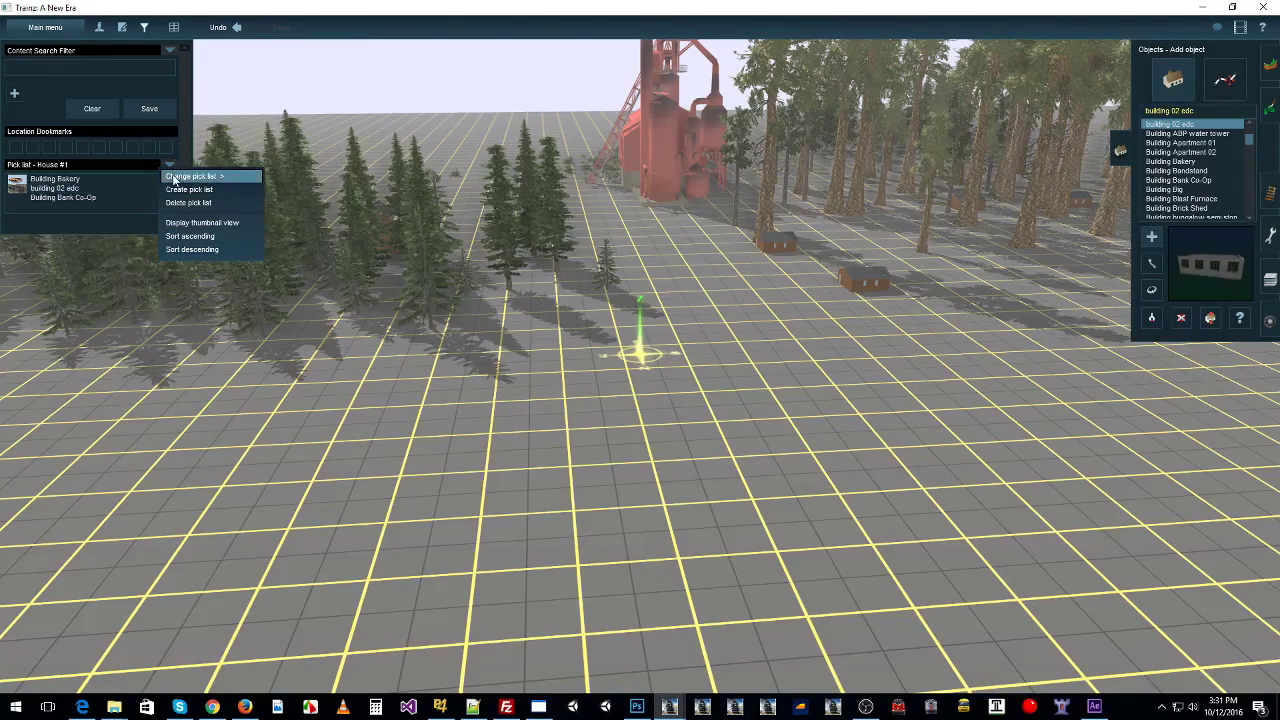
left_click(171, 163)
left_click(172, 165)
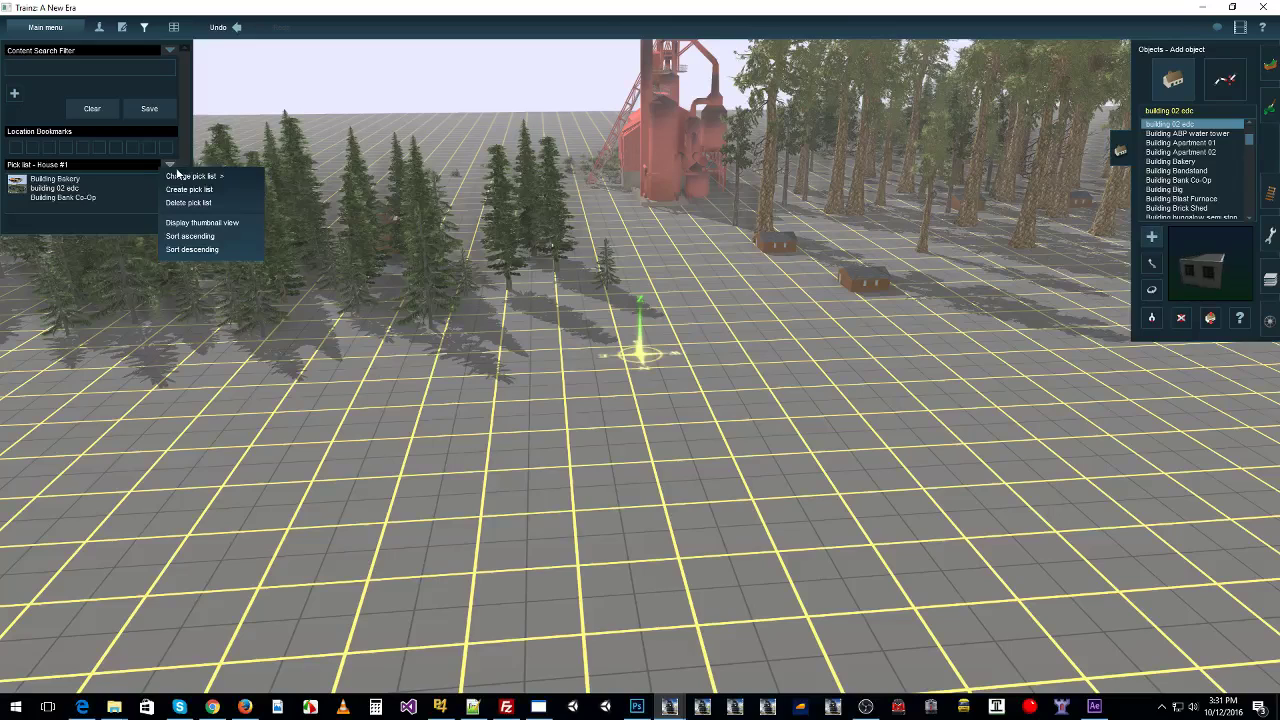
left_click(231, 177)
left_click(169, 164)
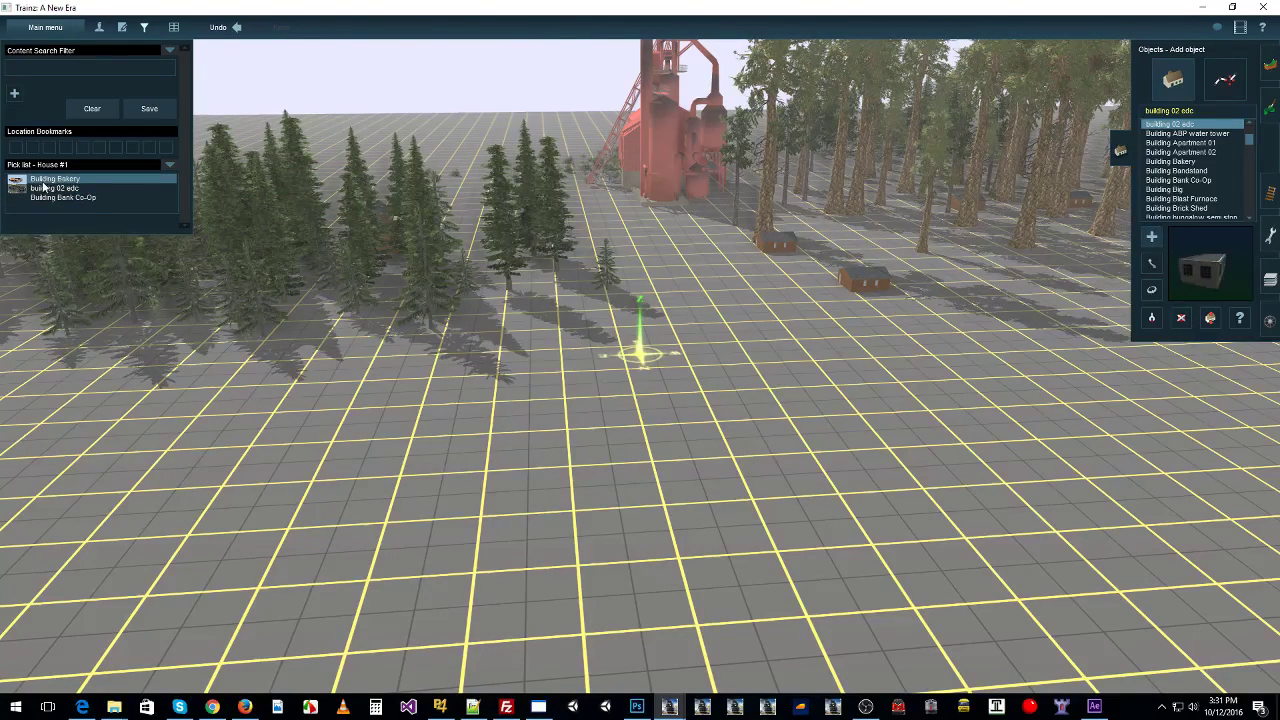
Step: Remove Building Bakery from the House #1 pick list and add Building Big to it
left_click_drag(57, 186, 290, 218)
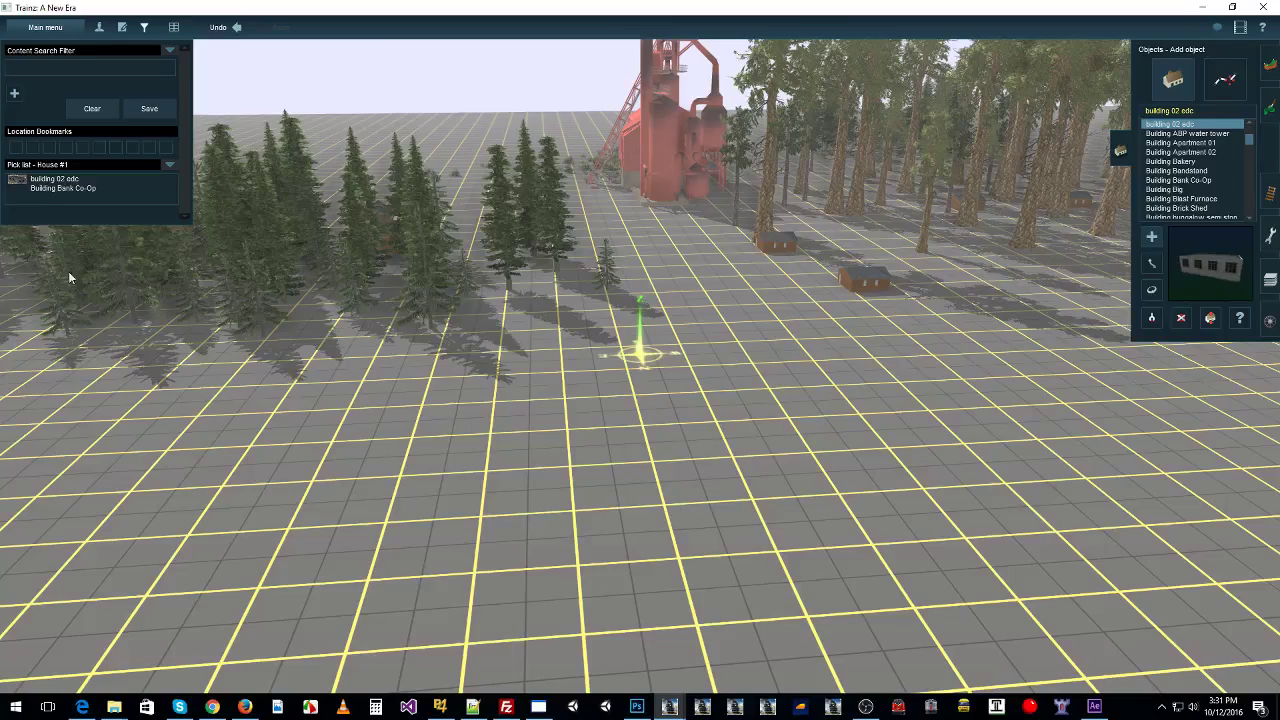
left_click_drag(1168, 190, 119, 197)
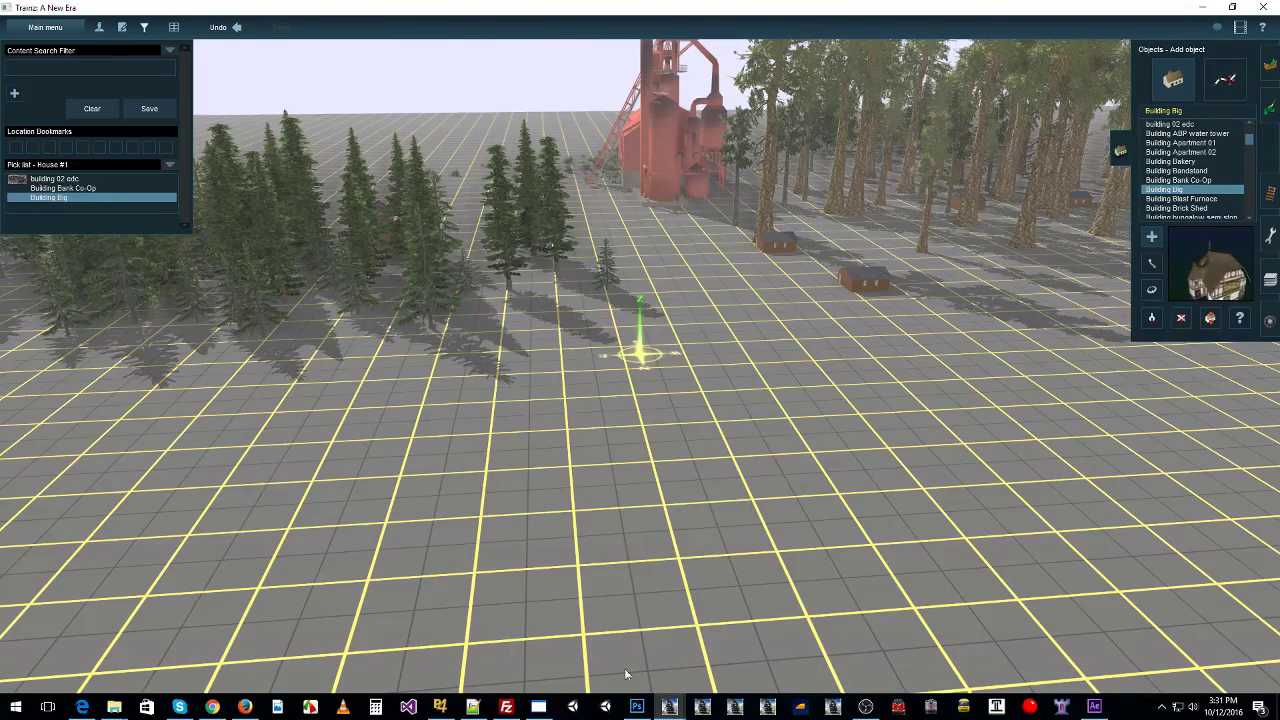
Step: Switch to TrainzContent and open the Trees #1 picklist through Edit Picklists
mouse_move(670, 707)
left_click(668, 612)
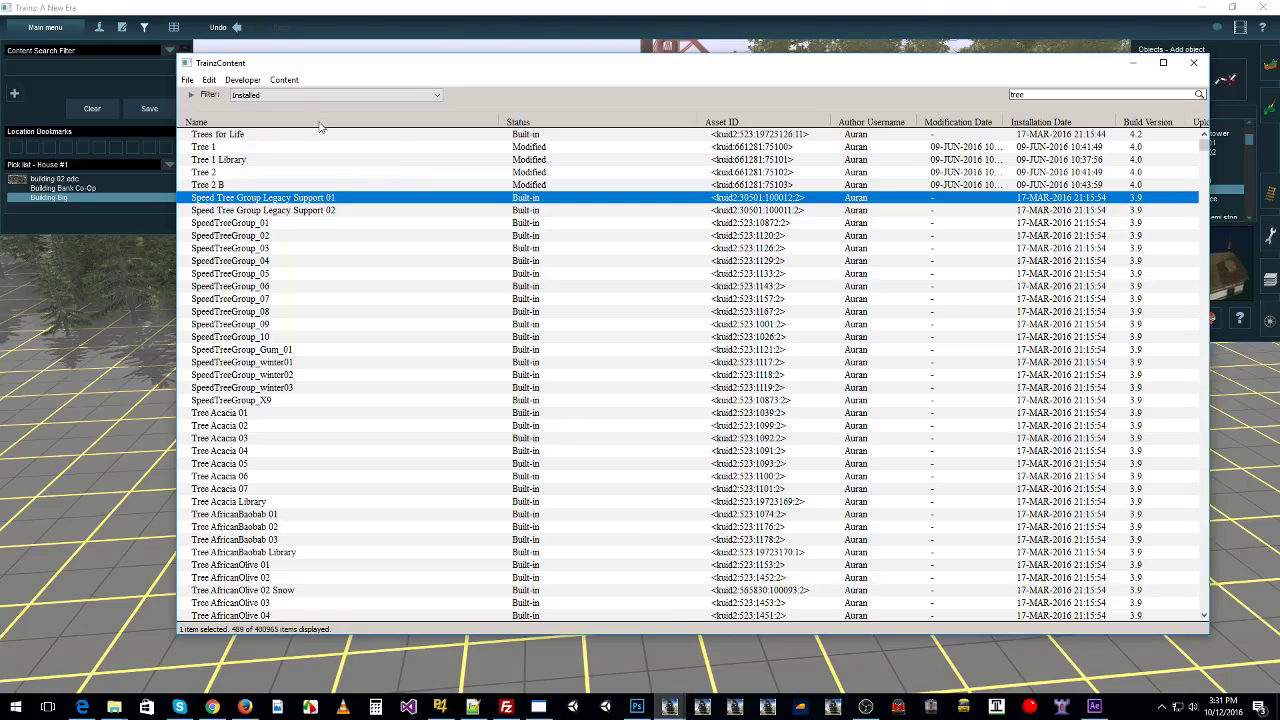
left_click(284, 80)
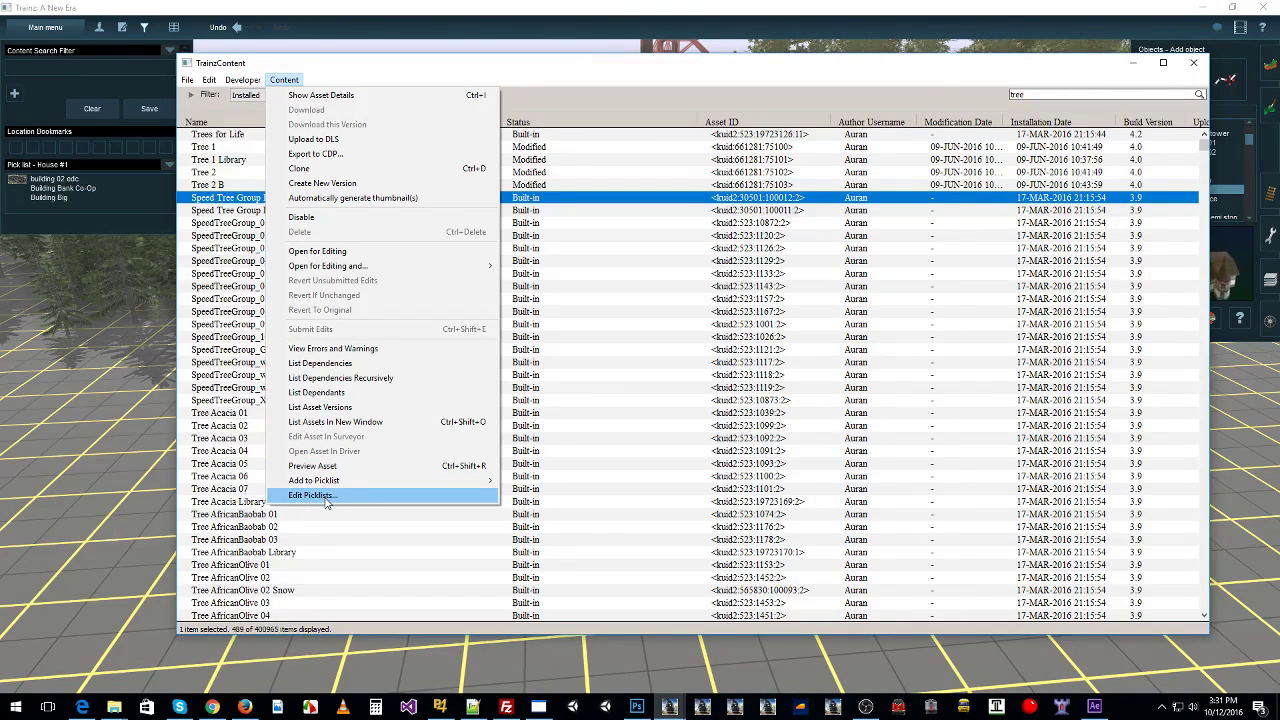
left_click(312, 495)
left_click(368, 138)
left_click(369, 151)
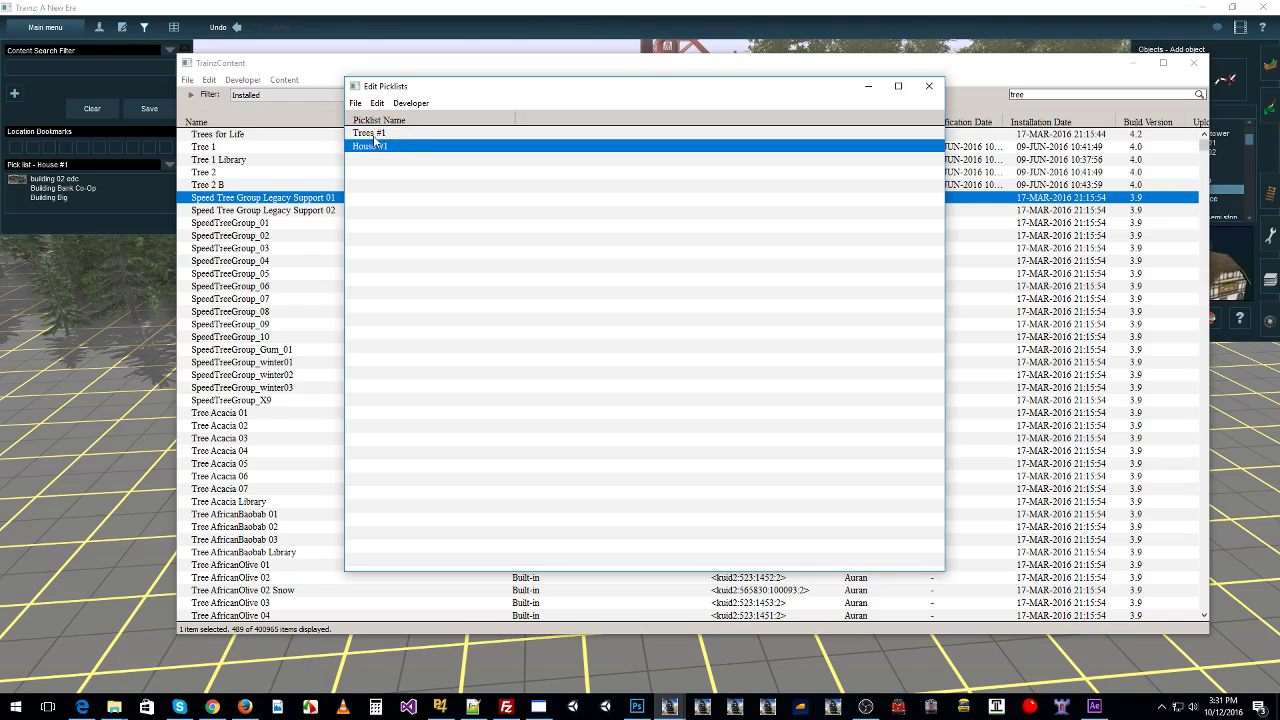
left_click(368, 140)
left_click(371, 148)
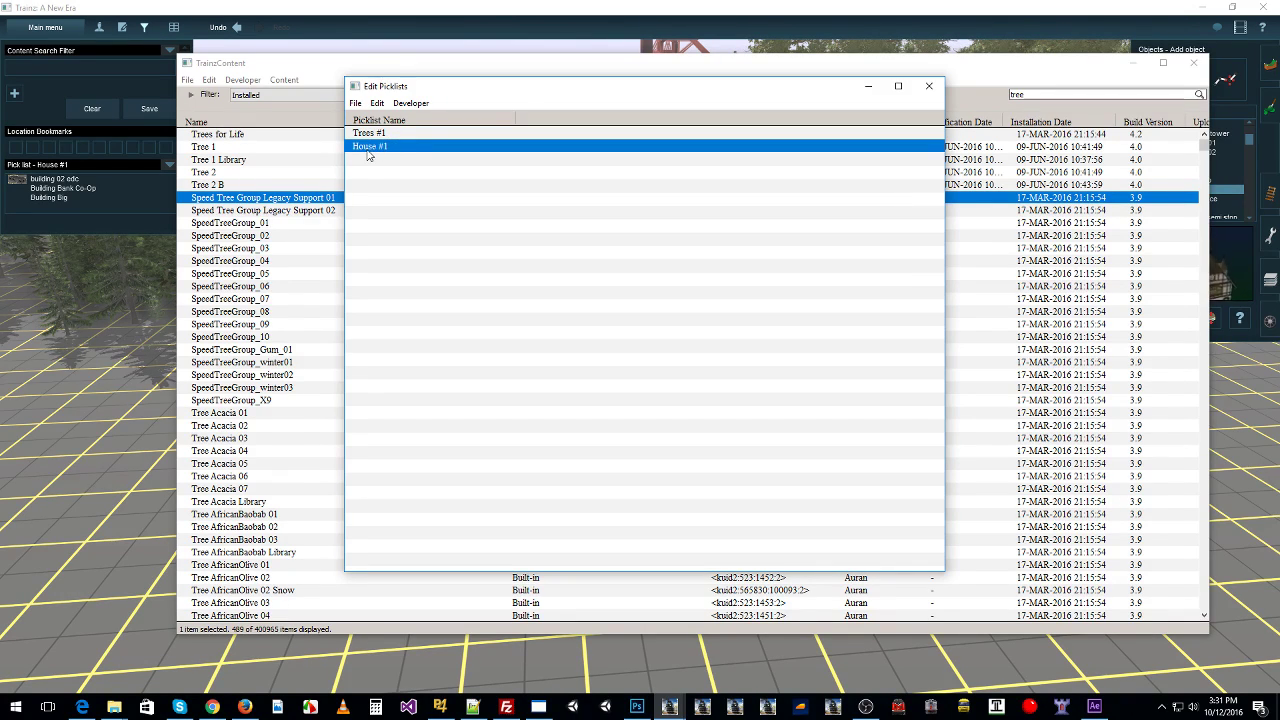
right_click(368, 134)
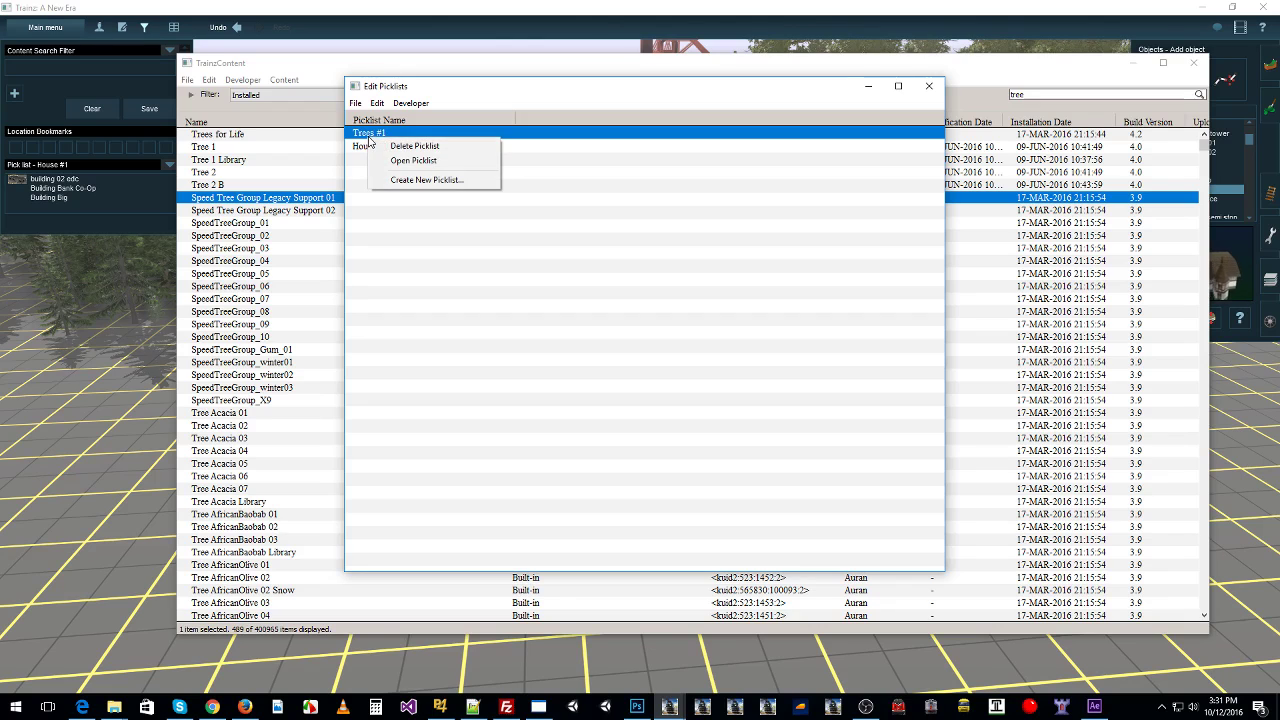
left_click(407, 162)
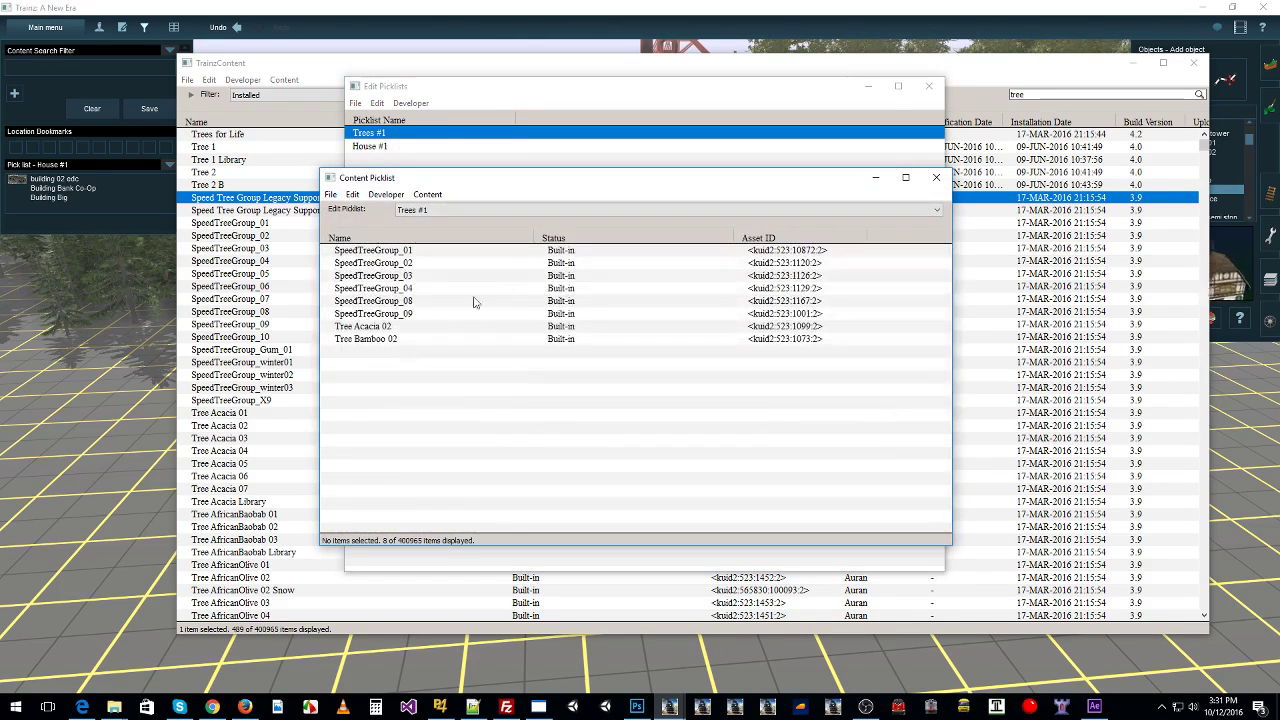
left_click(417, 263)
left_click(394, 339)
key("ctrl+a")
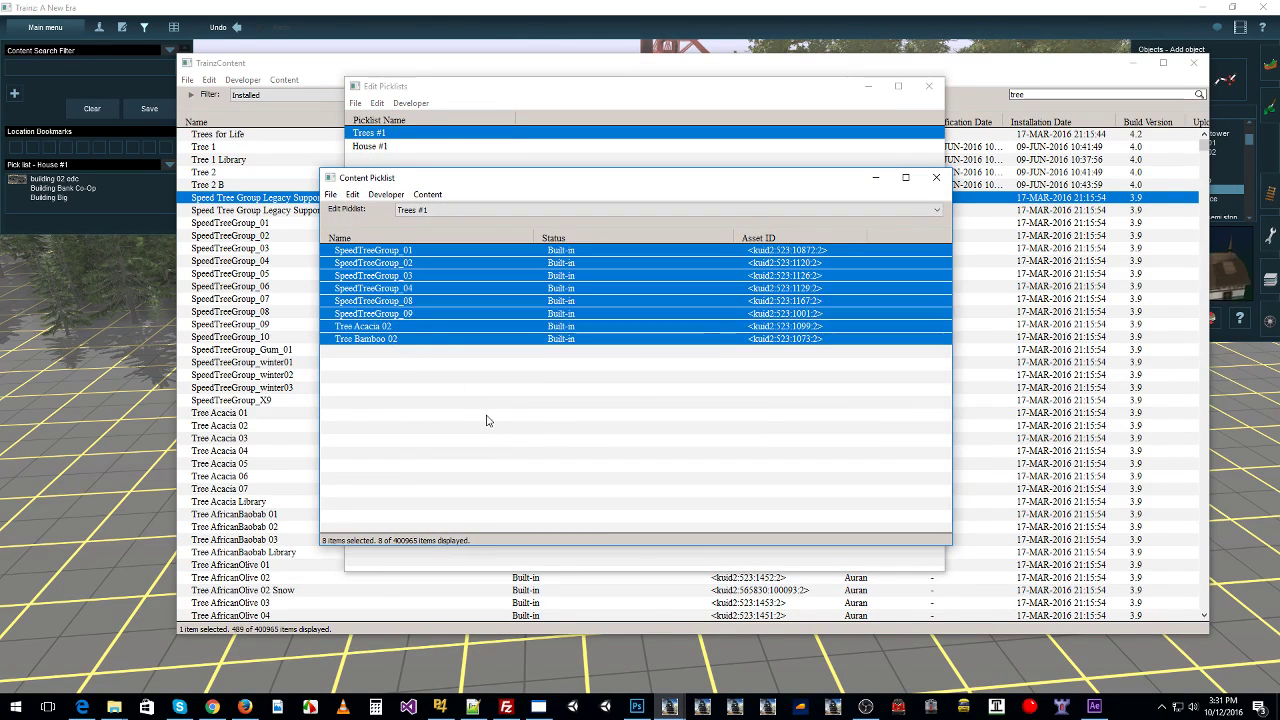
left_click(487, 420)
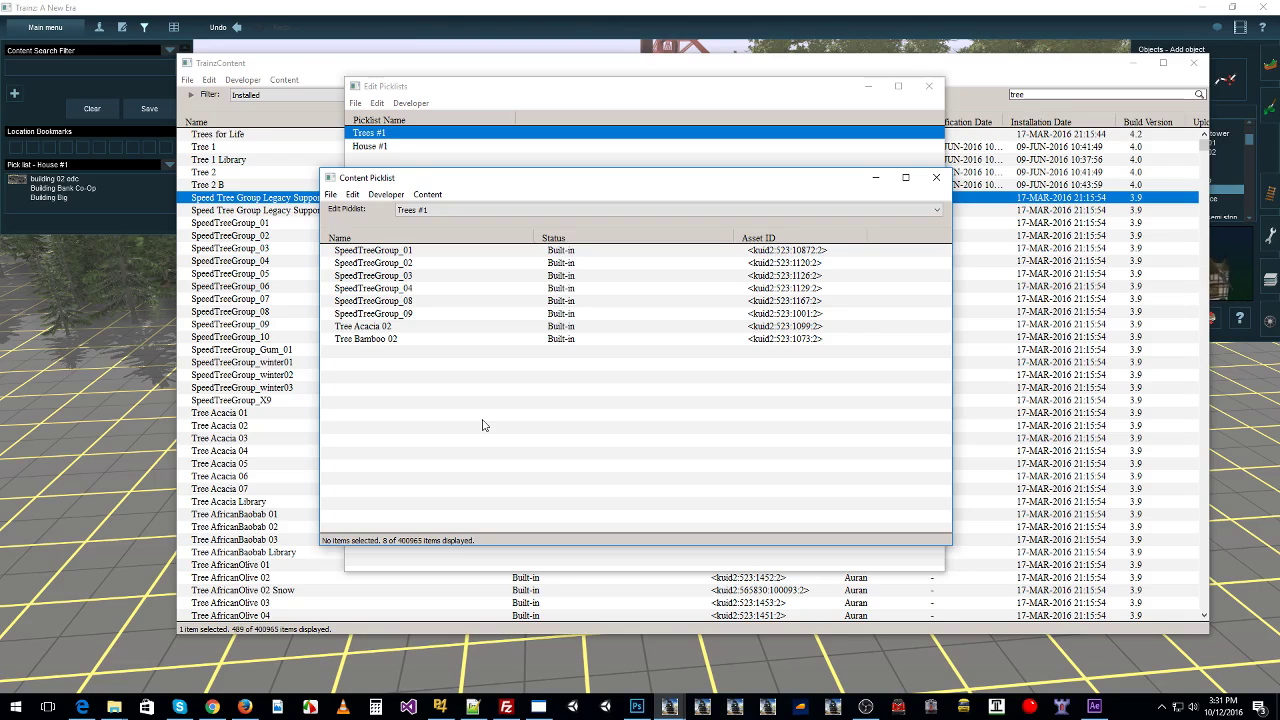
Step: Remove SpeedTreeGroup_08 from the Trees #1 picklist
left_click(412, 300)
right_click(410, 300)
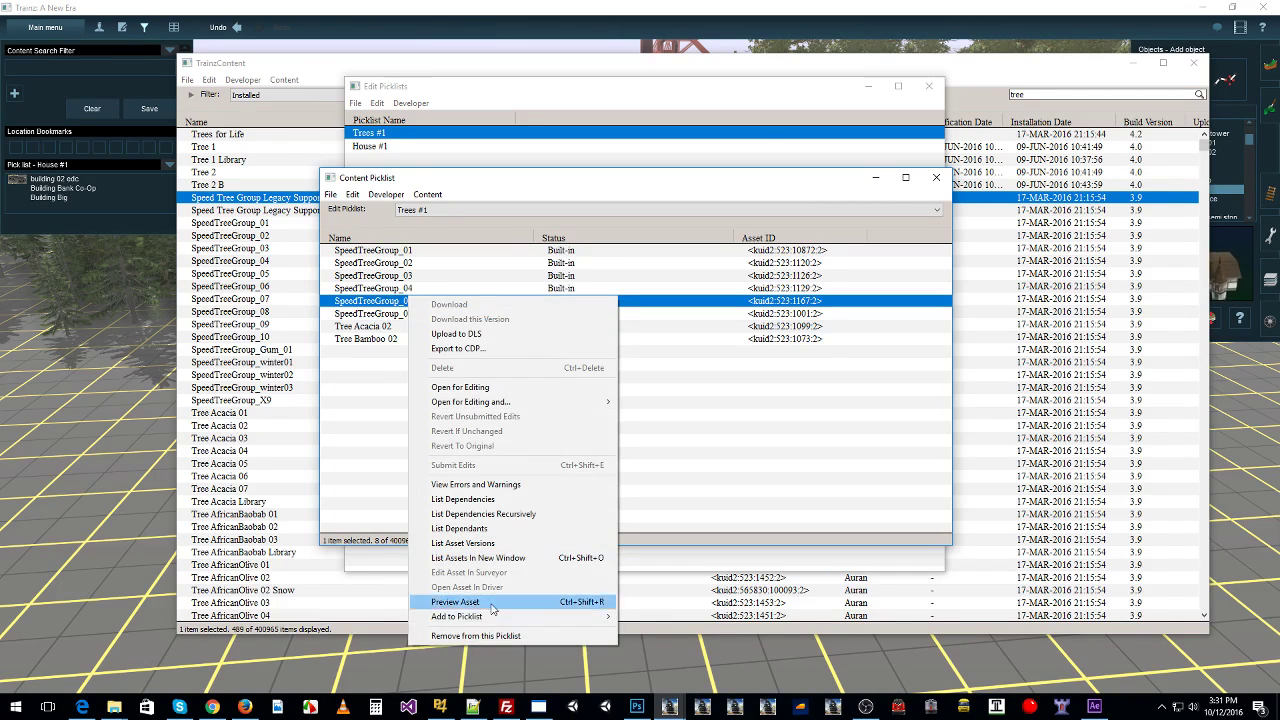
left_click(476, 636)
Step: Remove SpeedTreeGroup_01, 02, 03, 04 and 09 from the Trees #1 picklist and close its window
left_click(403, 301)
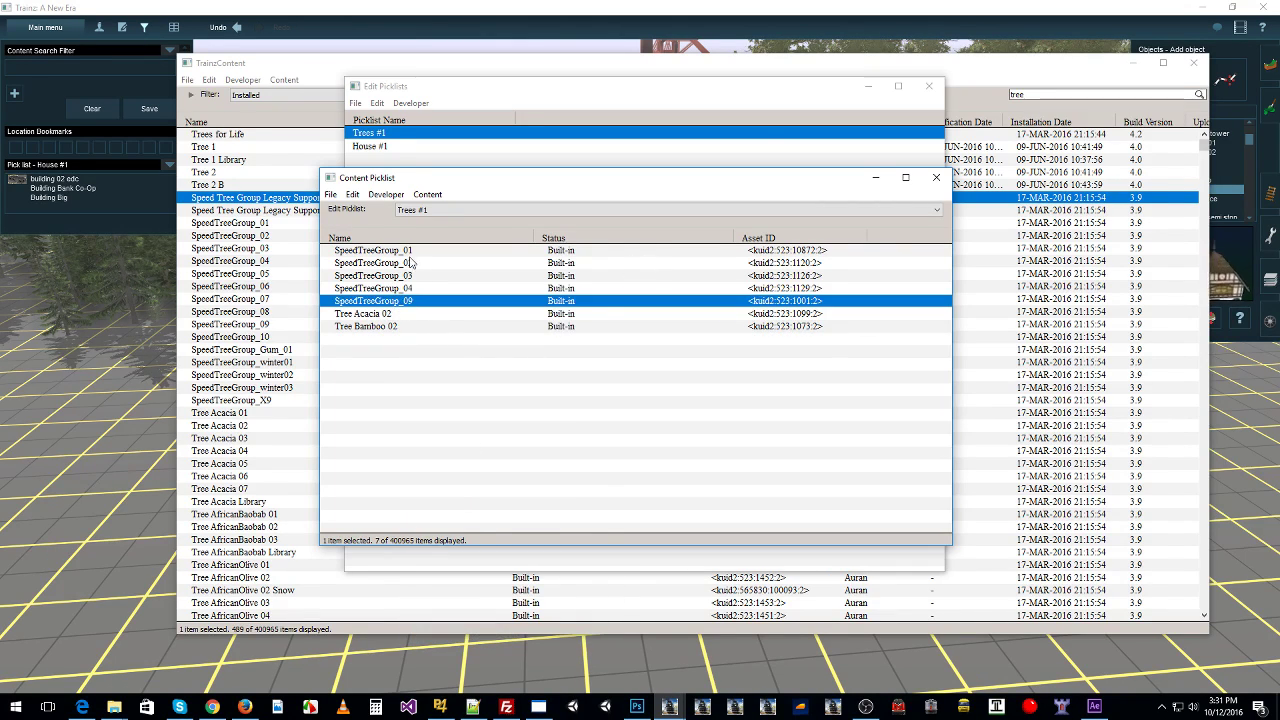
left_click(399, 251, "shift")
right_click(398, 254)
left_click(468, 592)
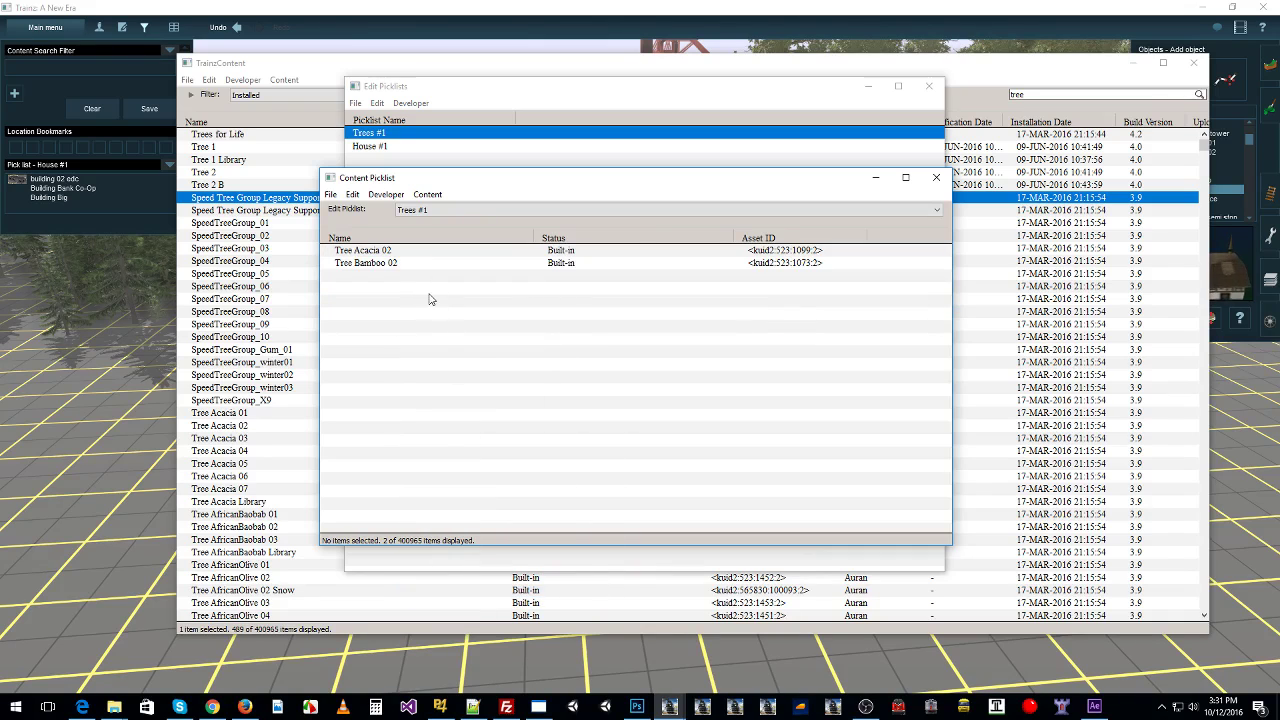
left_click(936, 180)
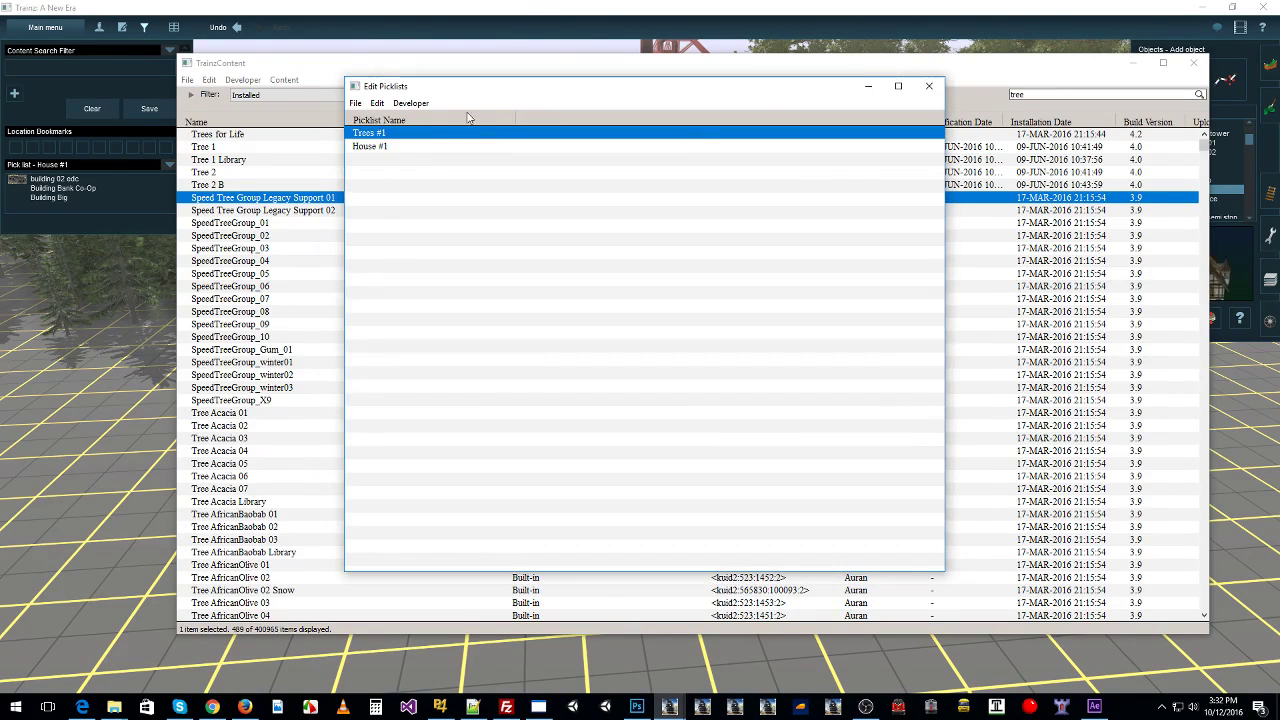
Step: Return to the Trainz route, switch to the Trees #1 pick list and place Tree Bamboo 02 at two spots on the open grid
left_click(315, 32)
left_click(171, 165)
mouse_move(195, 177)
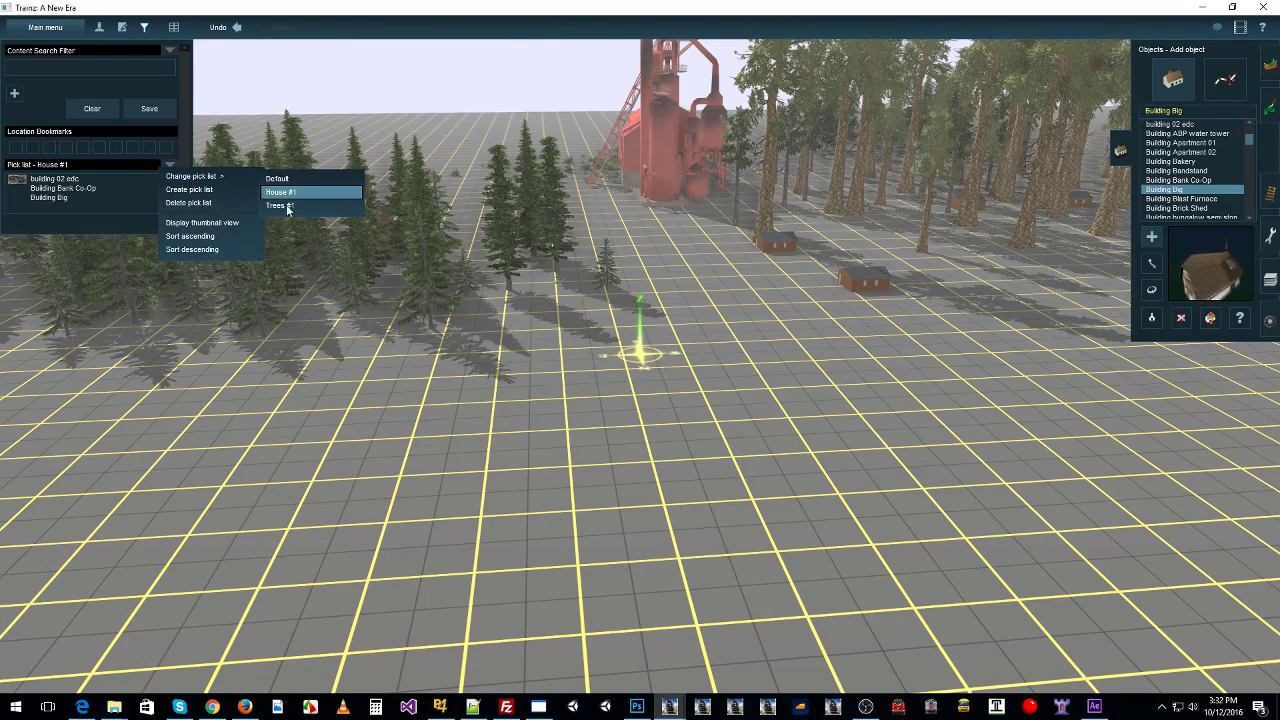
left_click(282, 206)
left_click(51, 187)
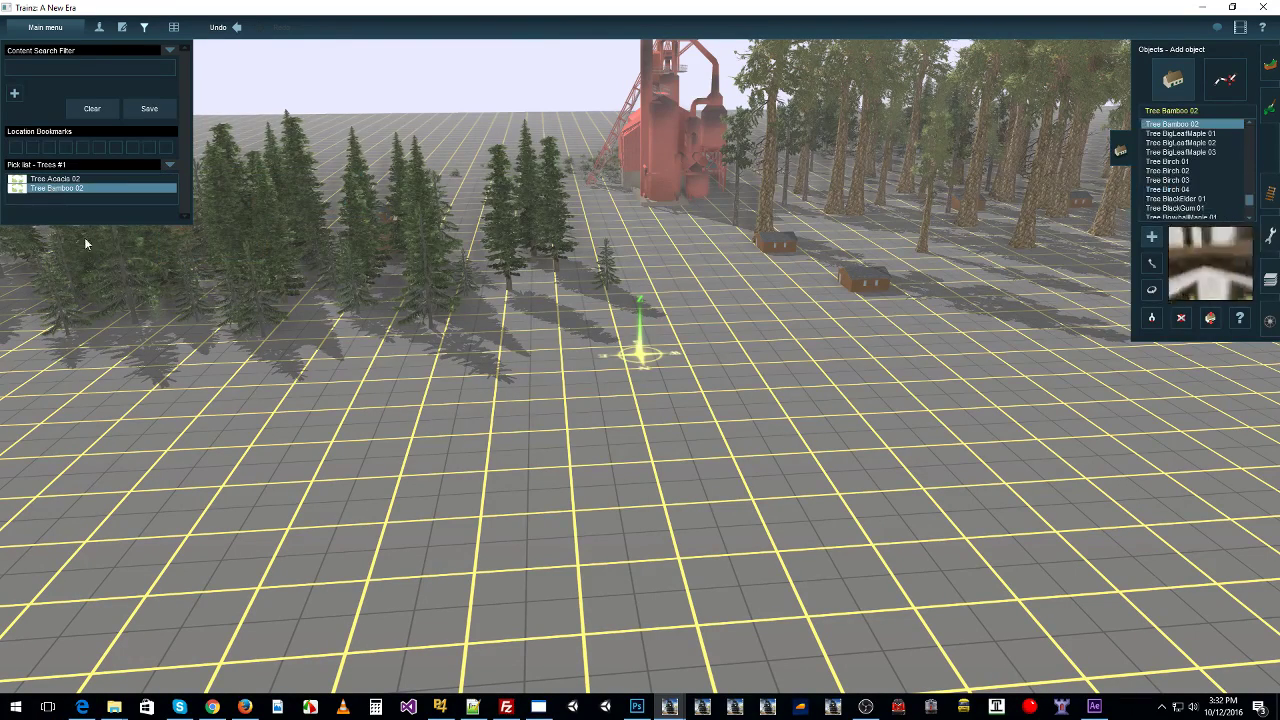
left_click(690, 458)
left_click(878, 420)
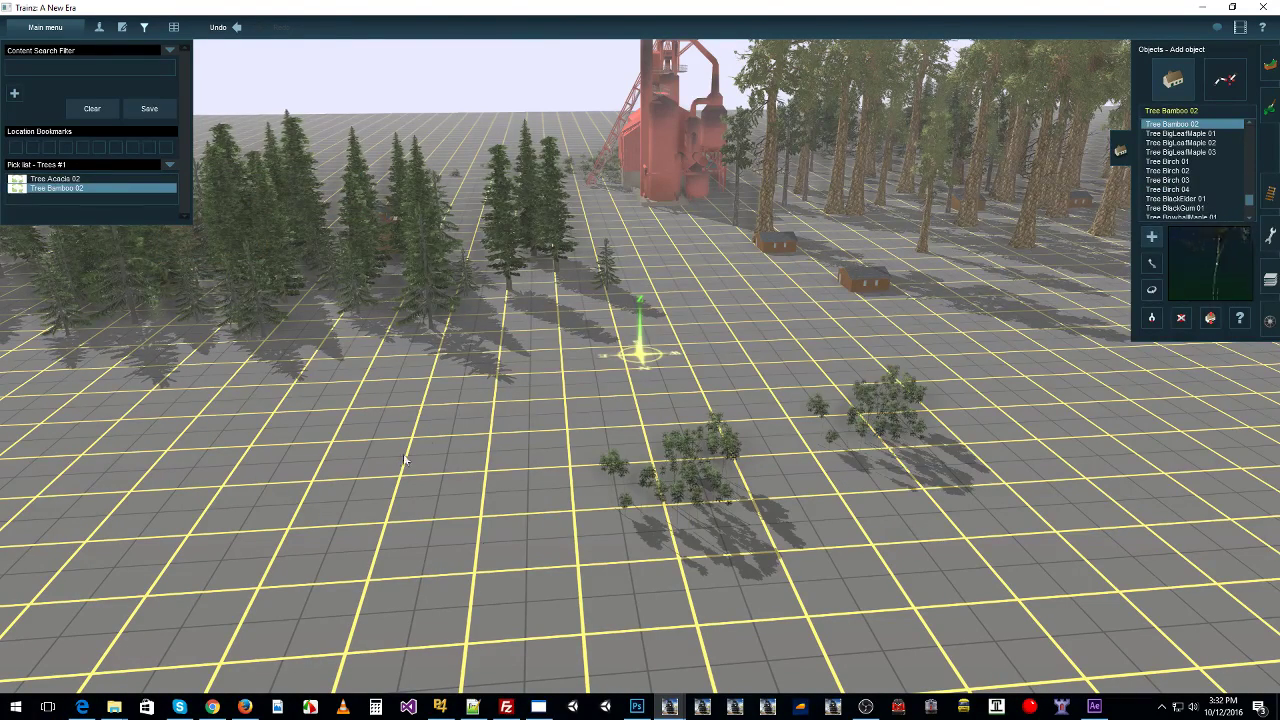
right_click_drag(504, 405, 521, 342)
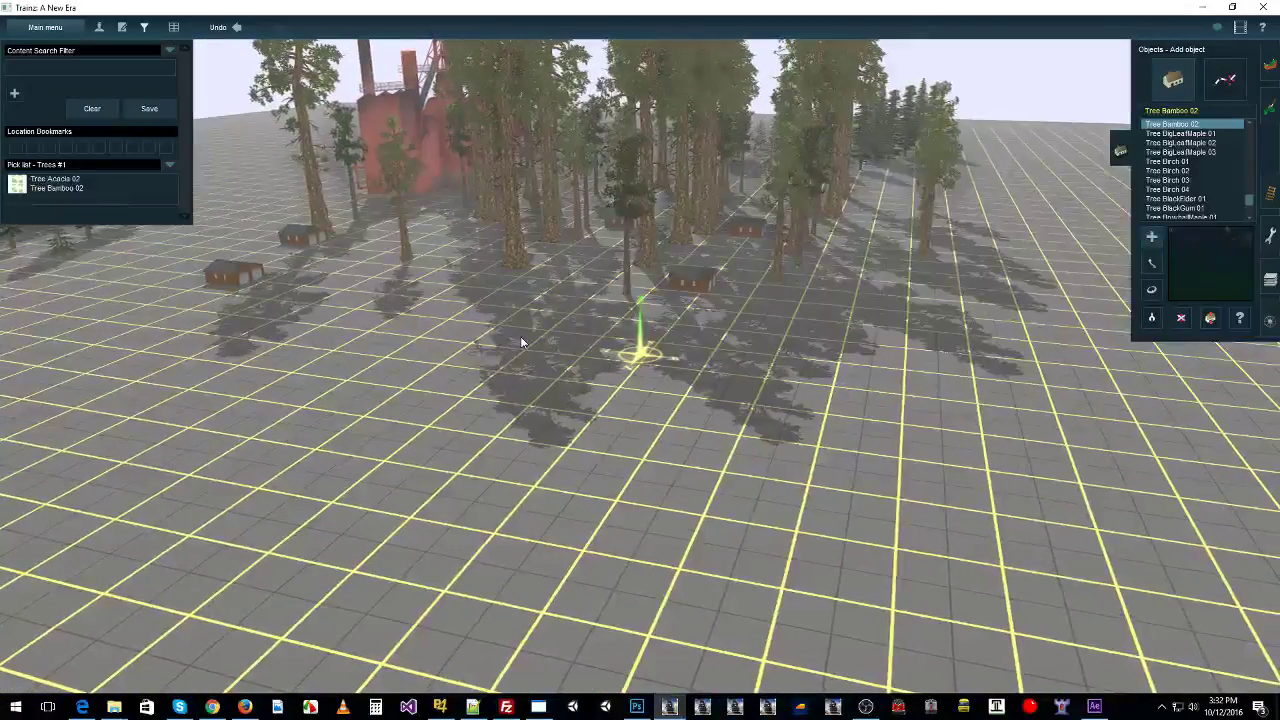